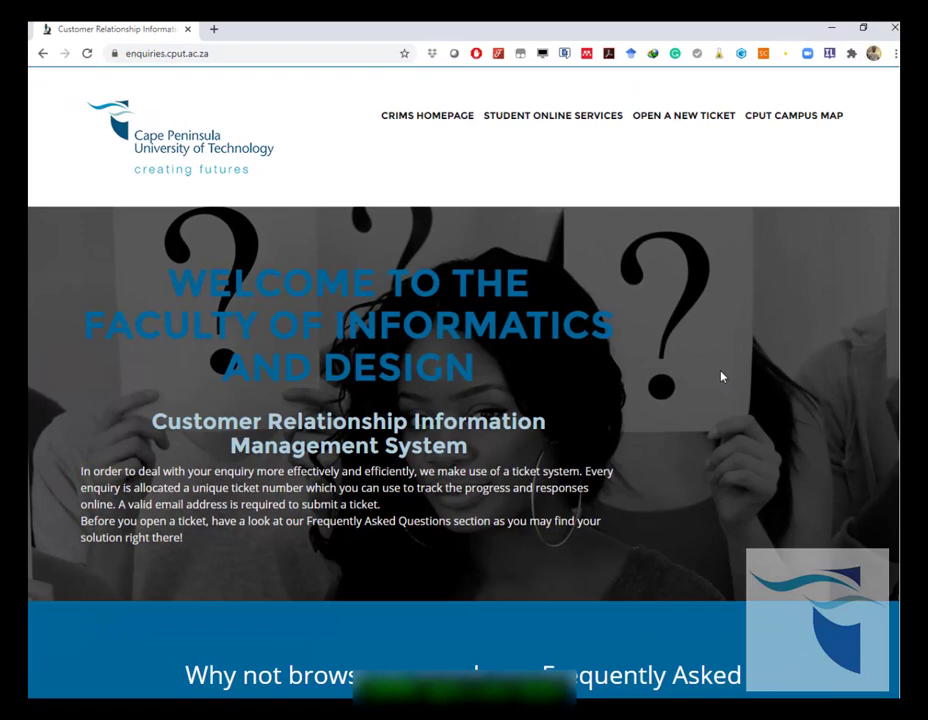
- Open the form for creating a new ticket from the CRIMS homepage
scroll(722, 377, "down", 4)
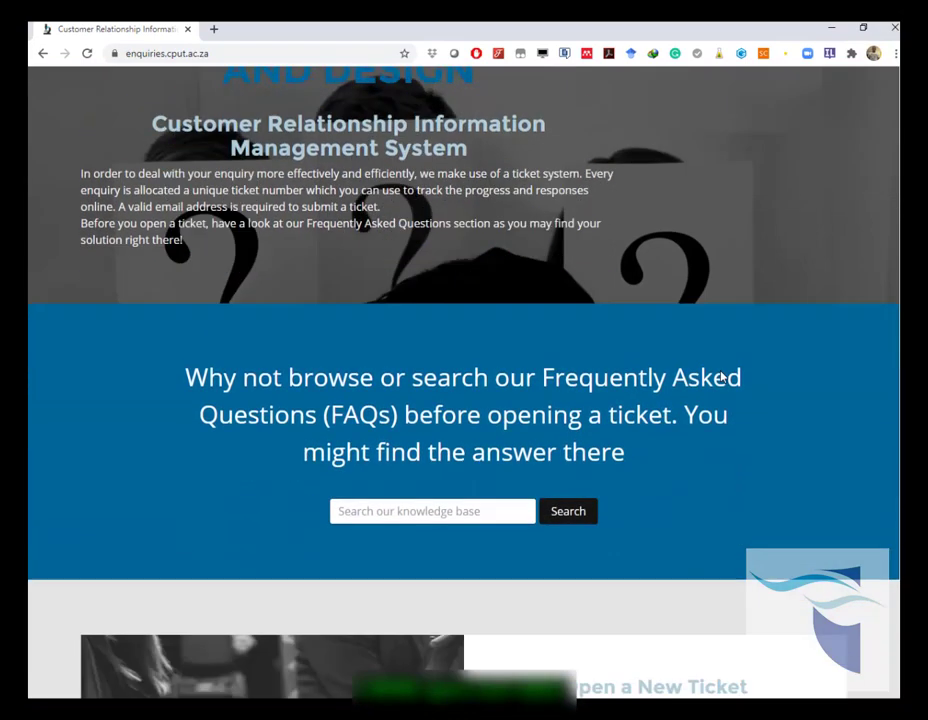
scroll(722, 377, "up", 4)
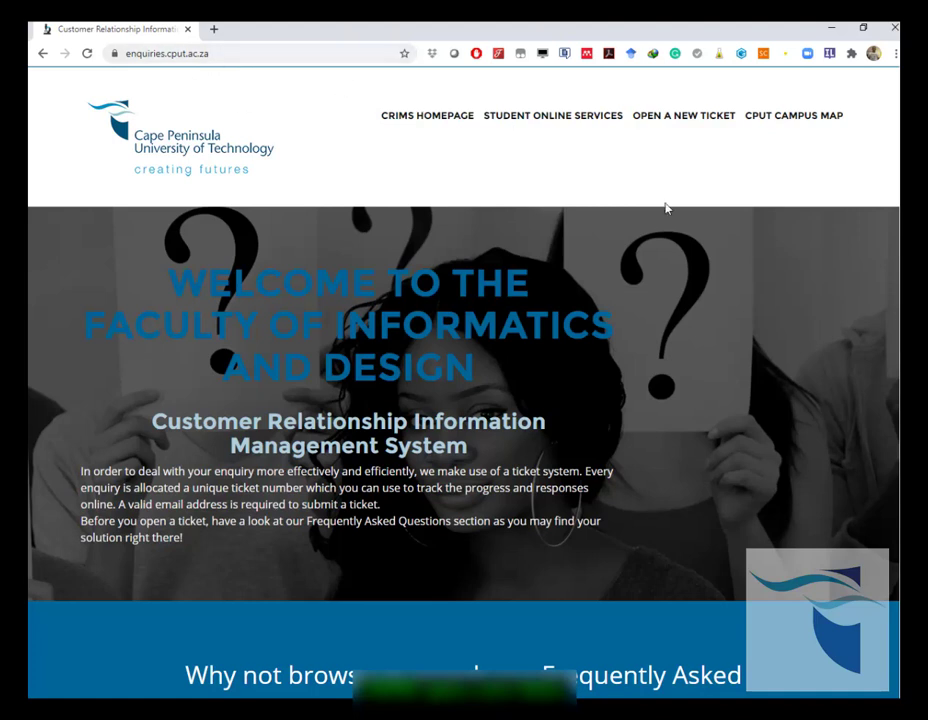
left_click(683, 118)
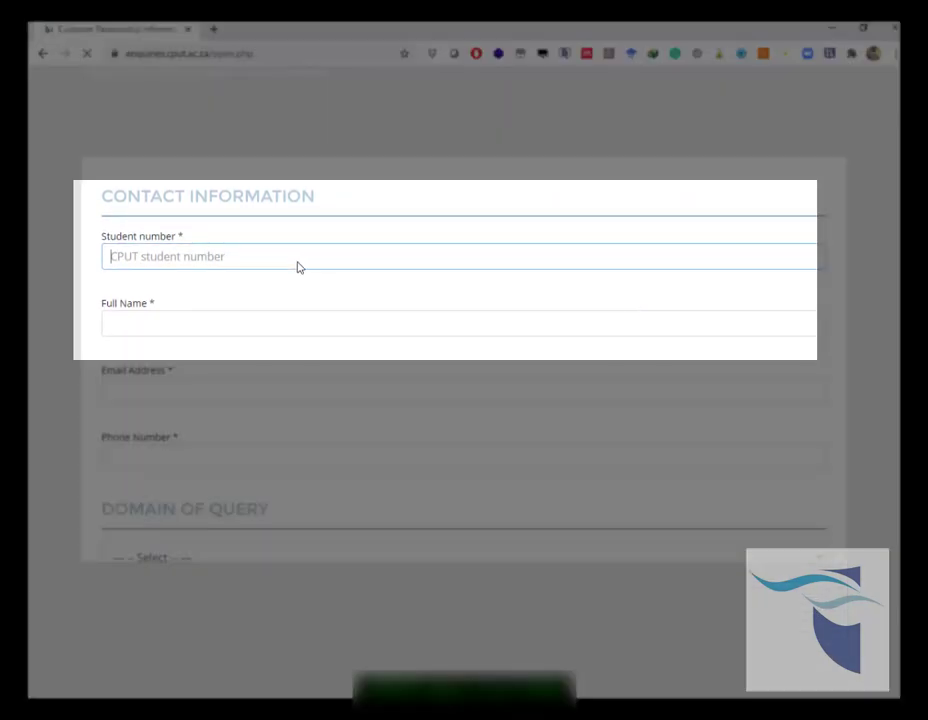
- Look over the contact information fields of the new ticket form, from student number to phone number
left_click(198, 253)
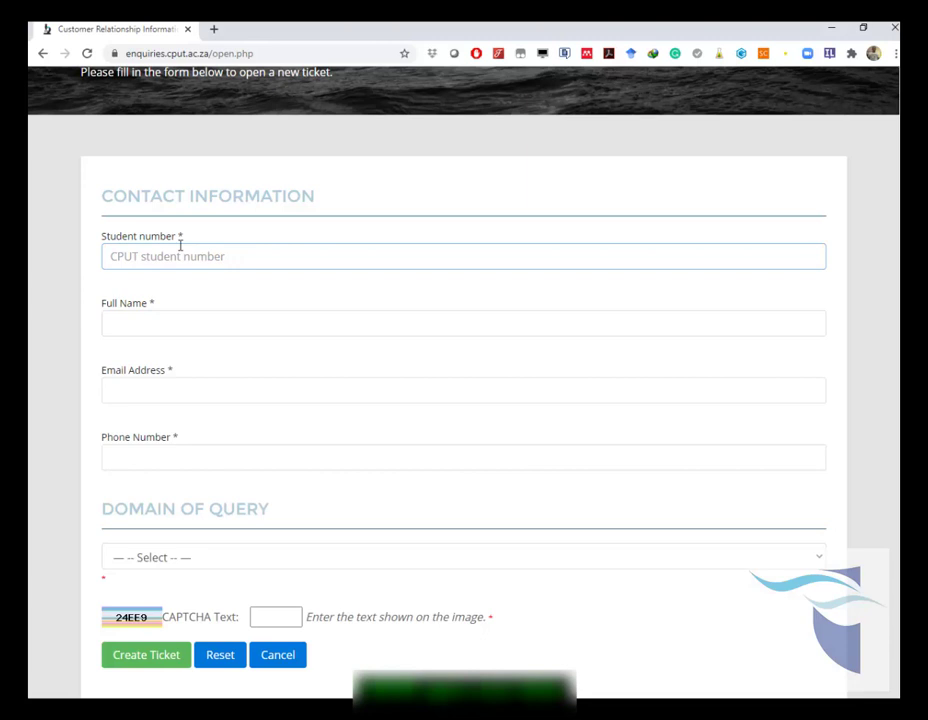
scroll(356, 290, "down", 2)
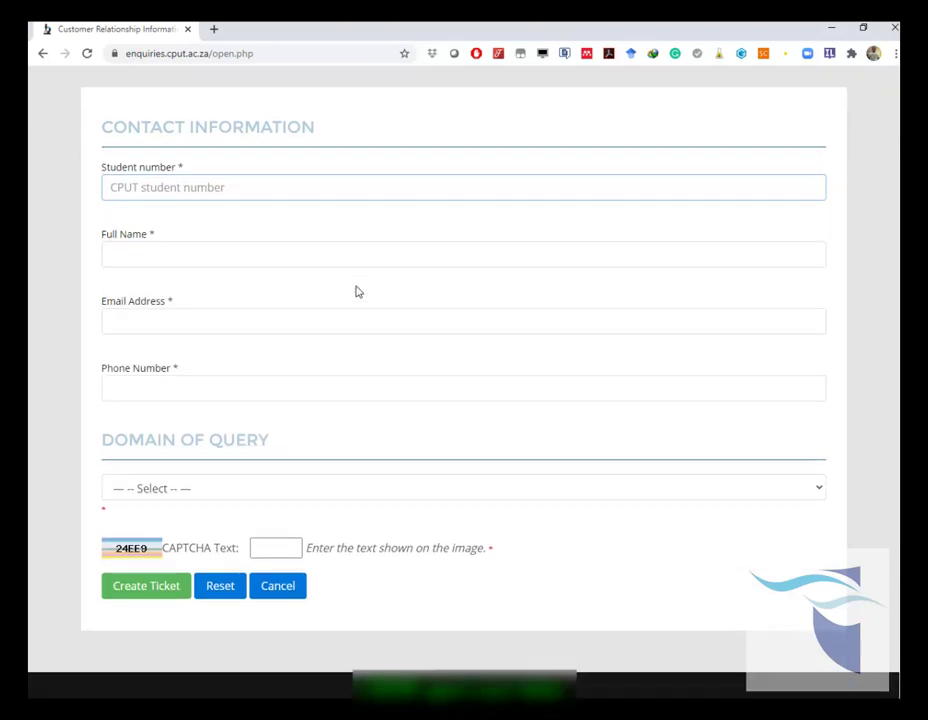
left_click(249, 256)
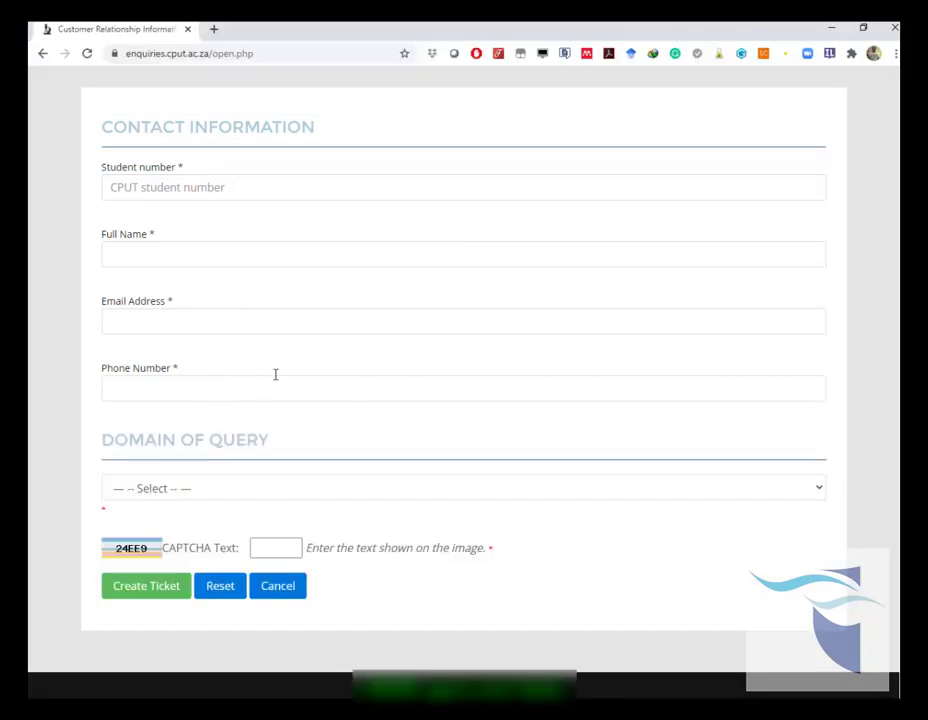
scroll(275, 374, "up", 1)
scroll(276, 377, "down", 1)
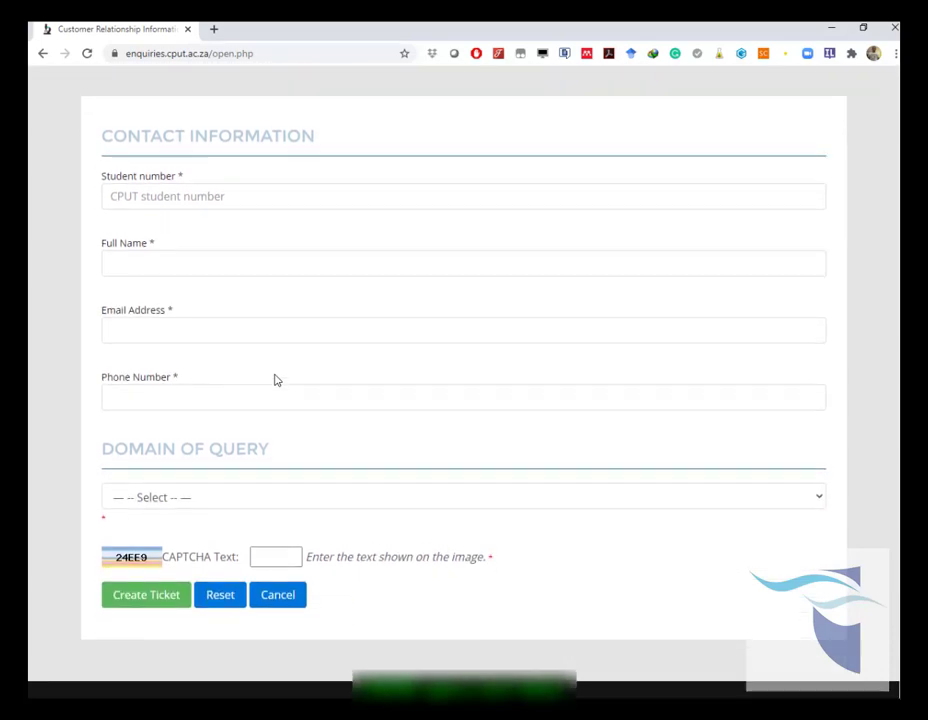
- Set the ticket's domain of query to Dept. of Information Technology
scroll(276, 379, "down", 3)
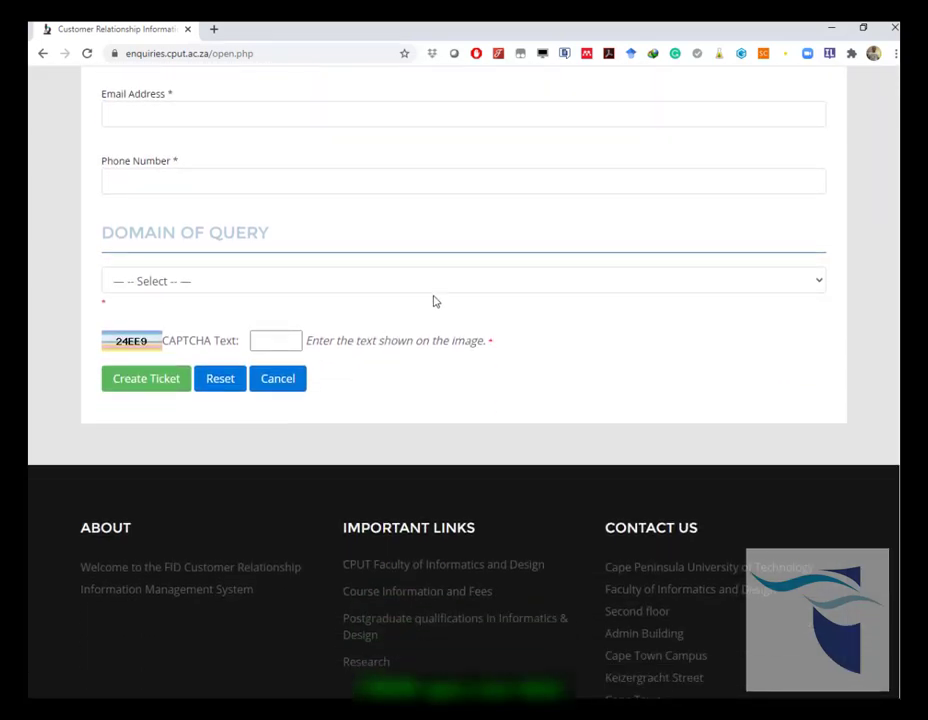
left_click(347, 288)
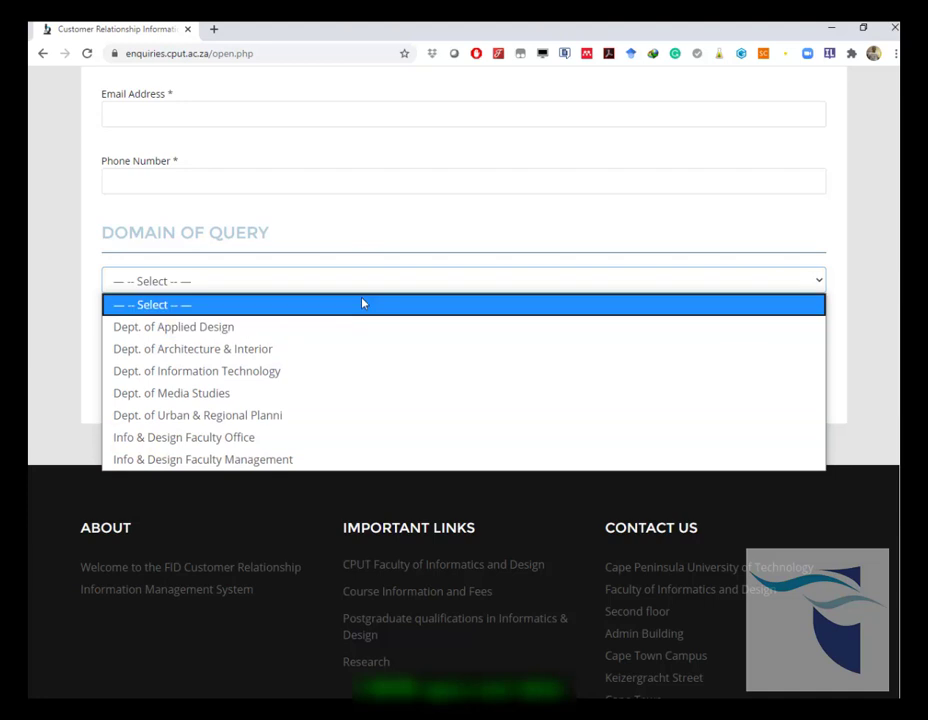
left_click(370, 378)
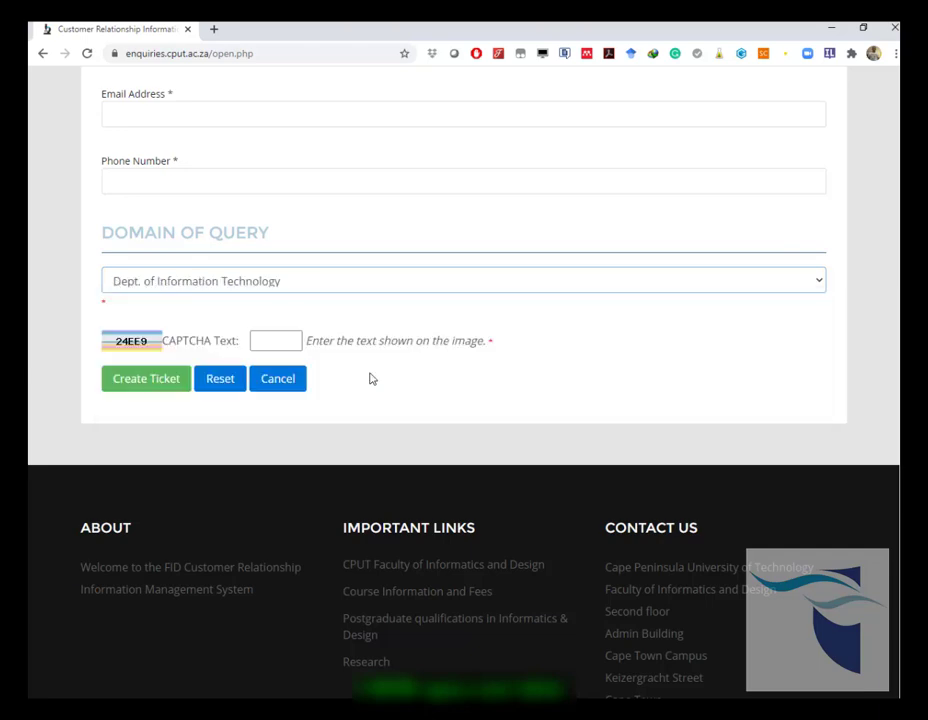
- Direct the query to Applications Development and set the nature of query to Other
scroll(370, 378, "down", 3)
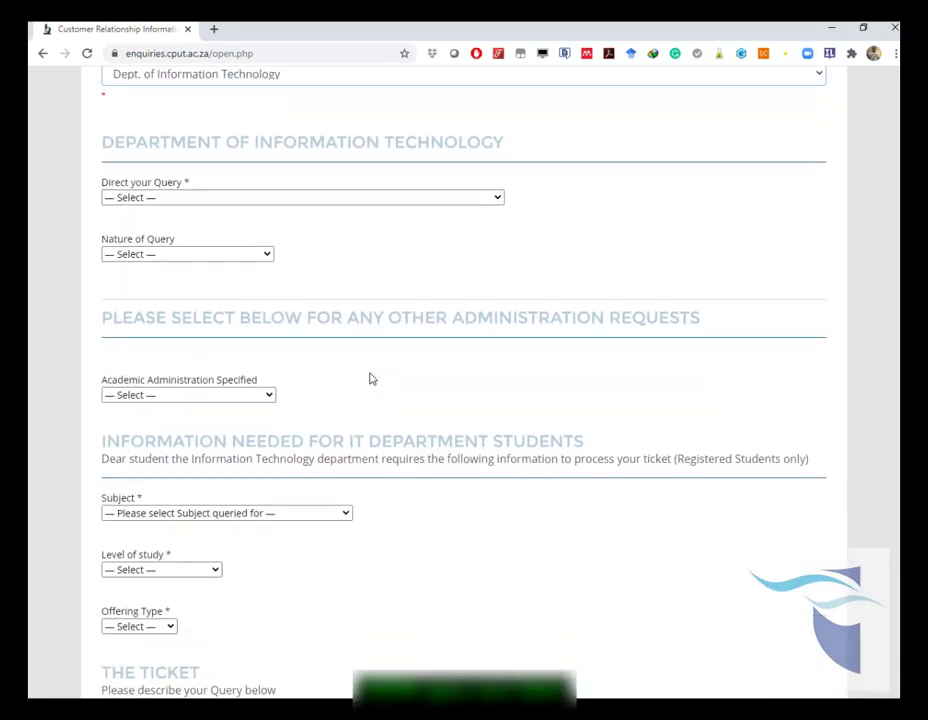
scroll(370, 378, "up", 1)
scroll(370, 378, "up", 1)
scroll(369, 377, "down", 2)
left_click(363, 198)
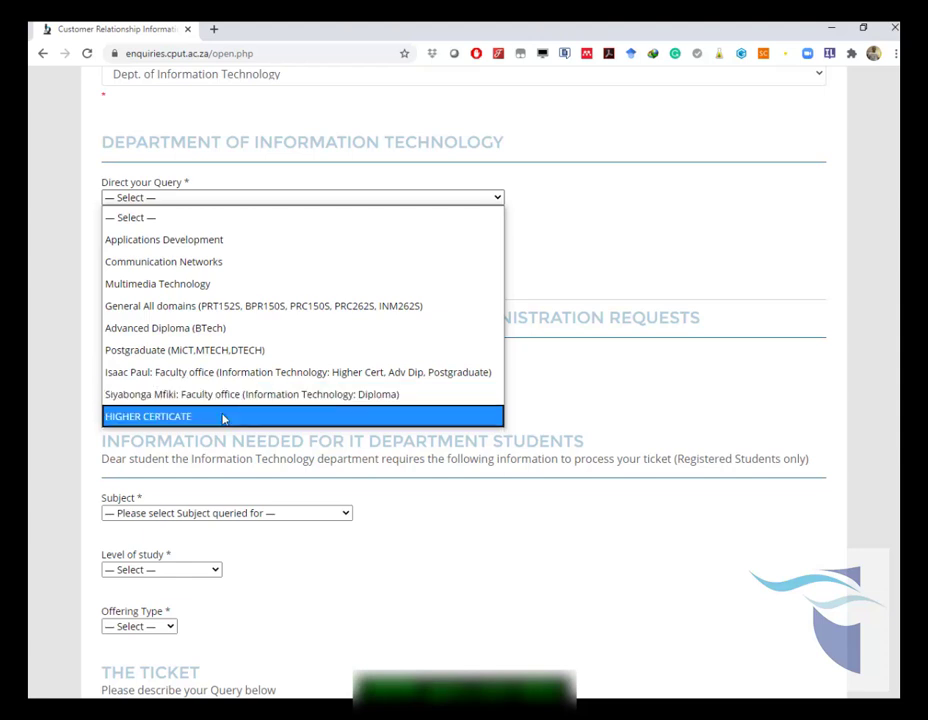
left_click(194, 239)
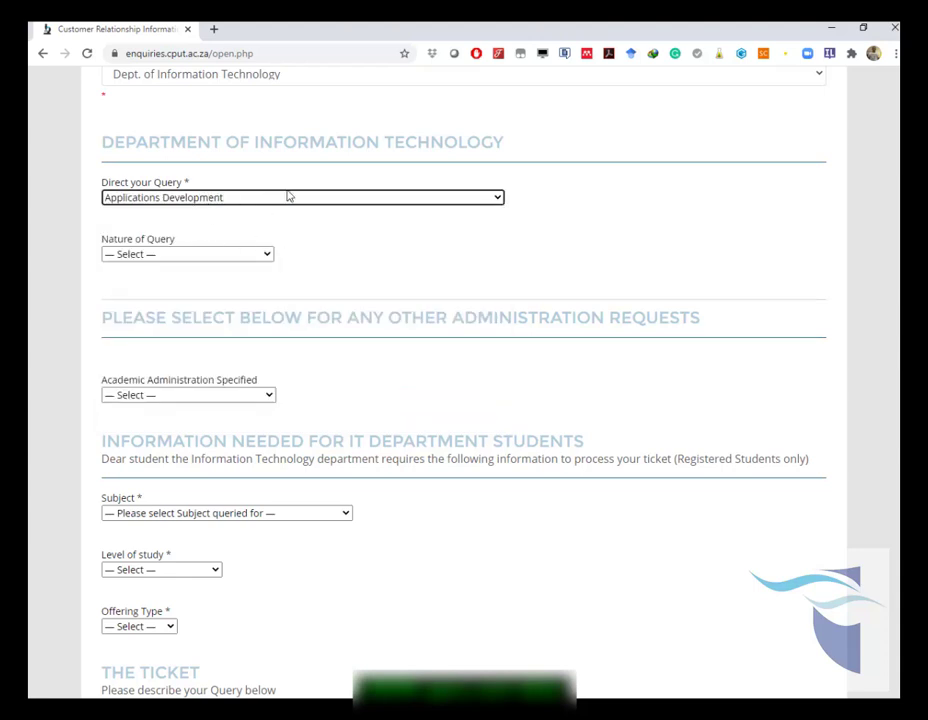
left_click(254, 256)
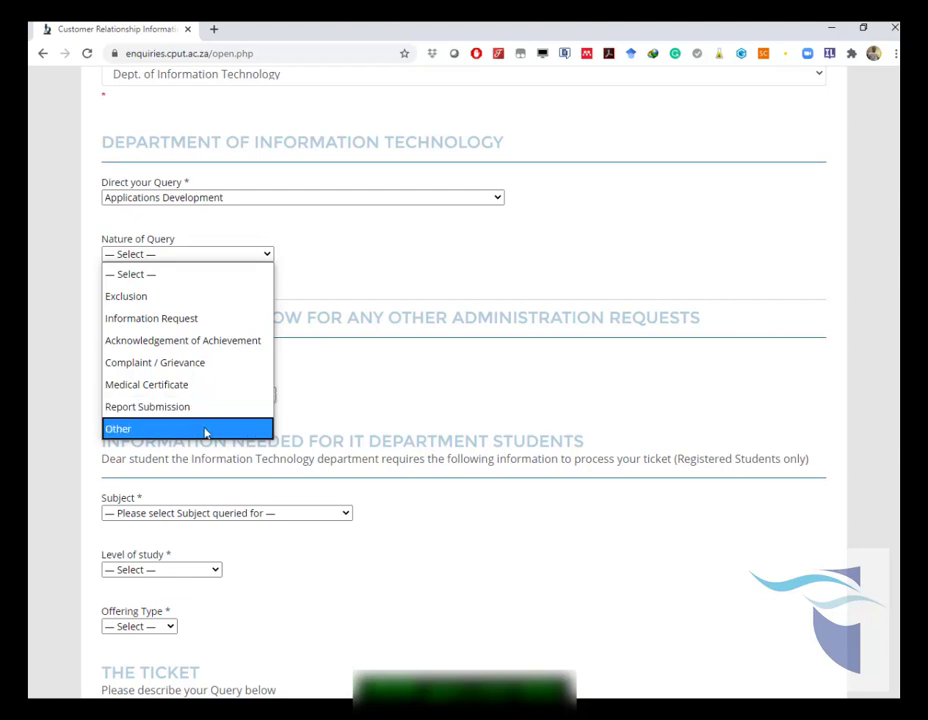
left_click(205, 432)
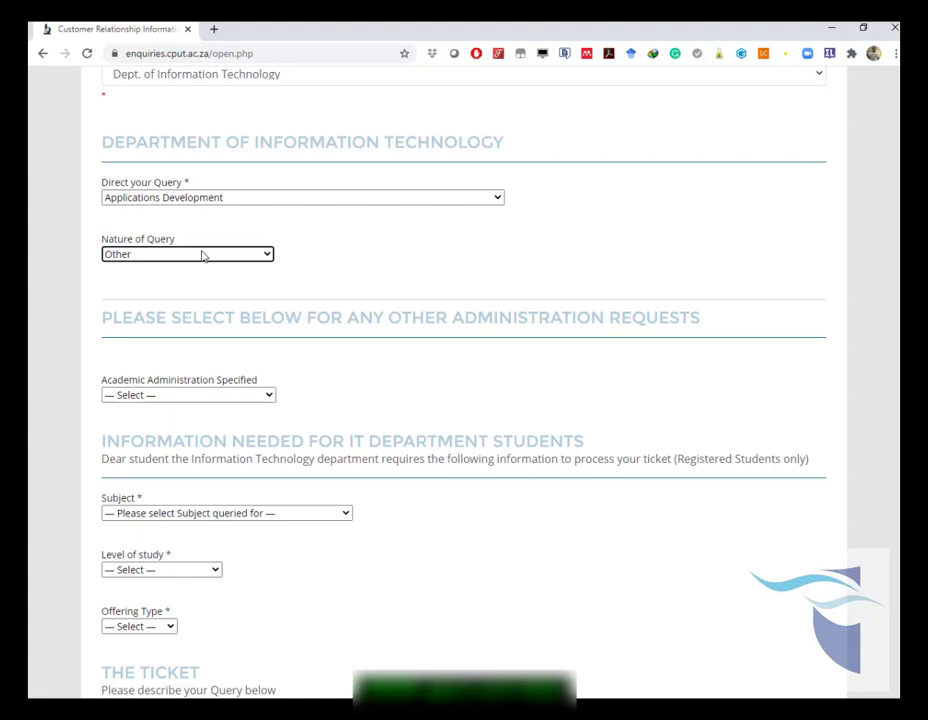
- Set Academic Administration Specified to Not Applicable under the other administration requests
scroll(397, 344, "down", 3)
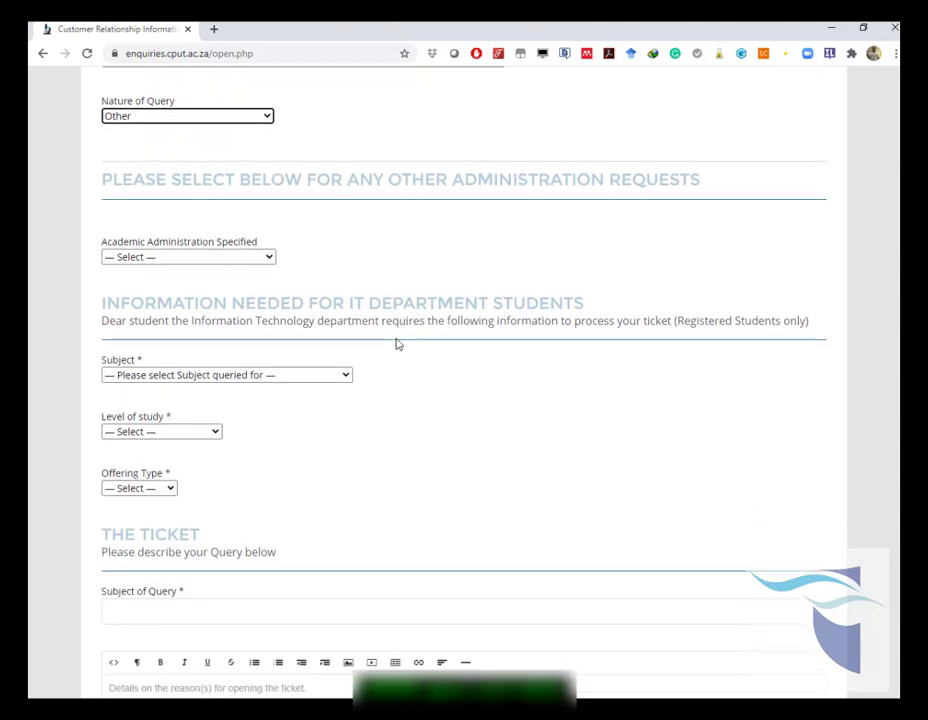
scroll(306, 226, "down", 1)
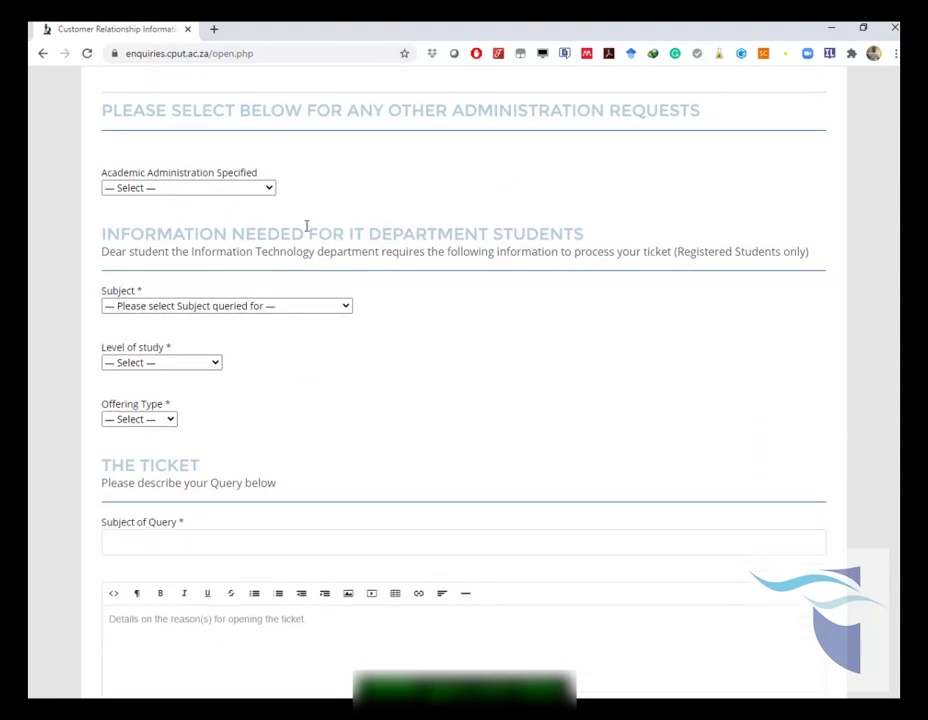
left_click(254, 189)
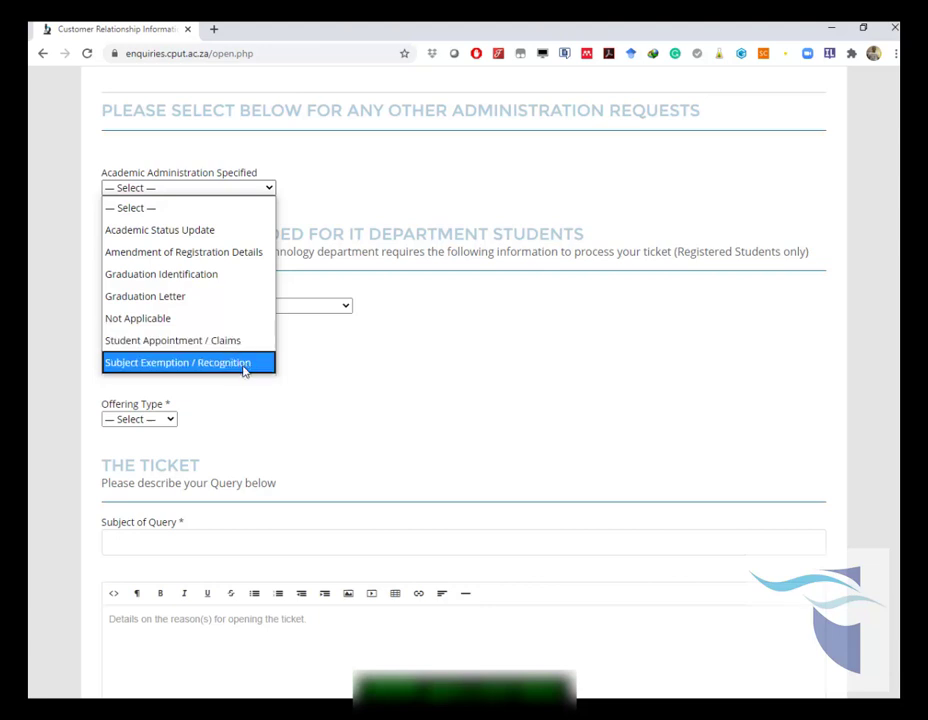
left_click(206, 319)
- Look through the available subjects and choose ICT Fundamentals 1 as the subject queried
scroll(377, 259, "down", 2)
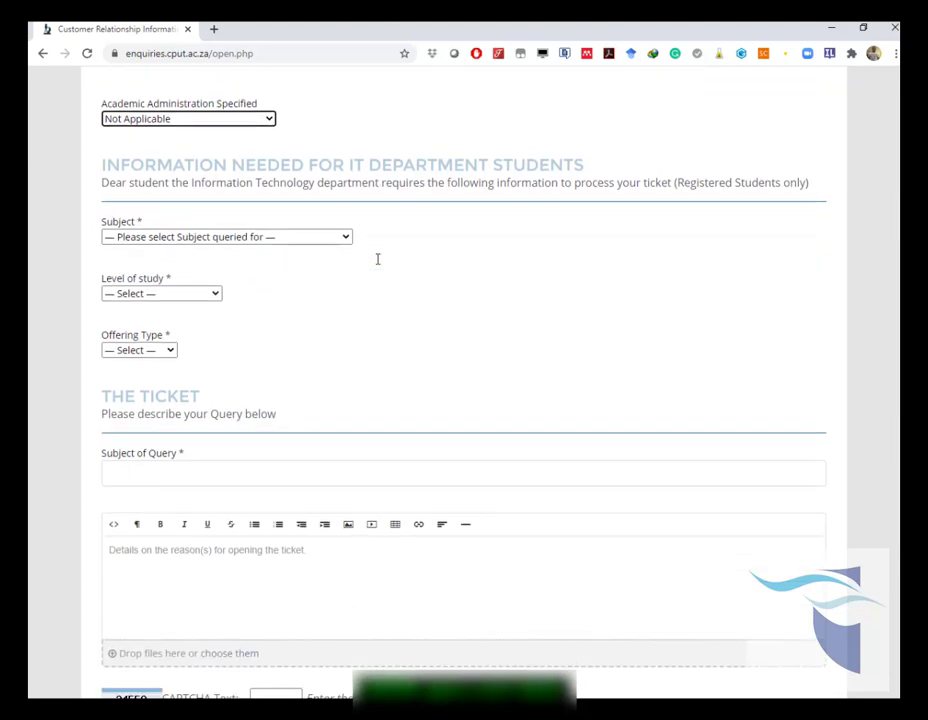
scroll(377, 263, "up", 1)
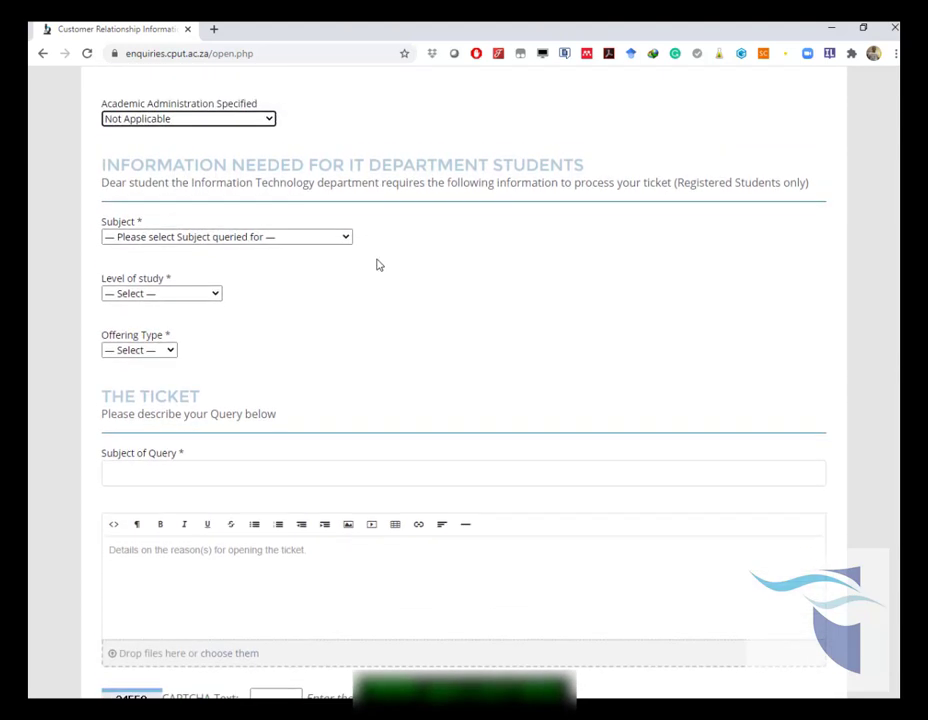
left_click(275, 237)
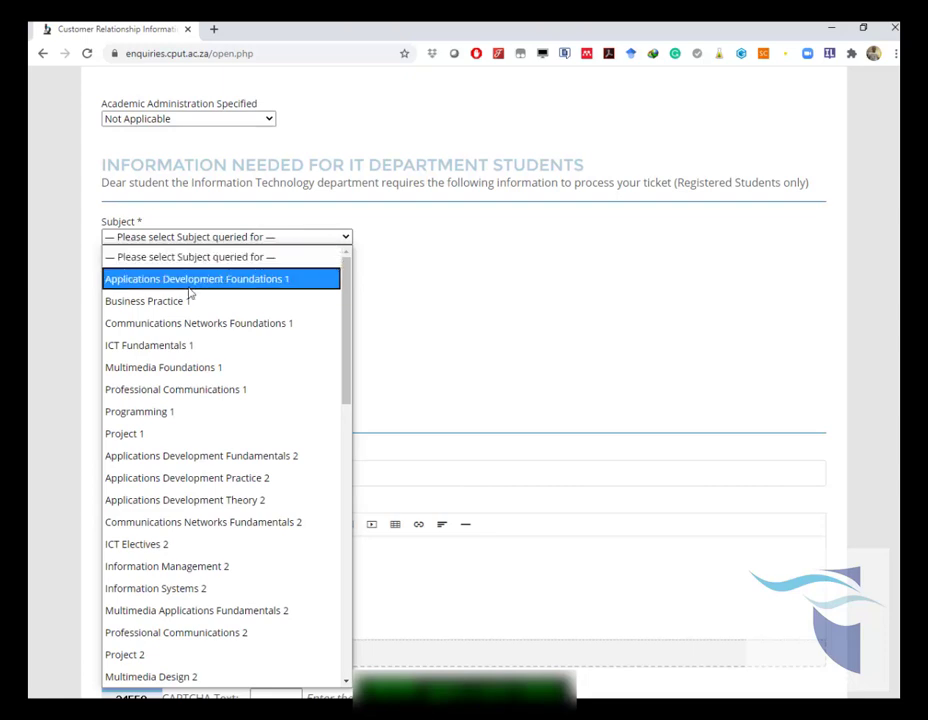
scroll(183, 495, "down", 7)
scroll(185, 497, "down", 1)
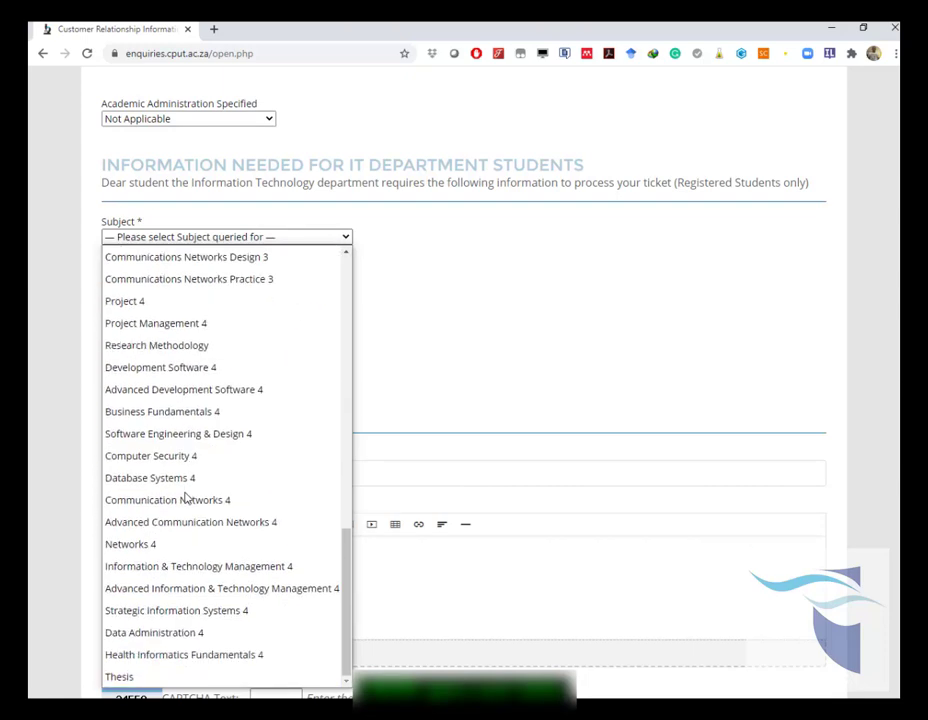
scroll(186, 497, "up", 12)
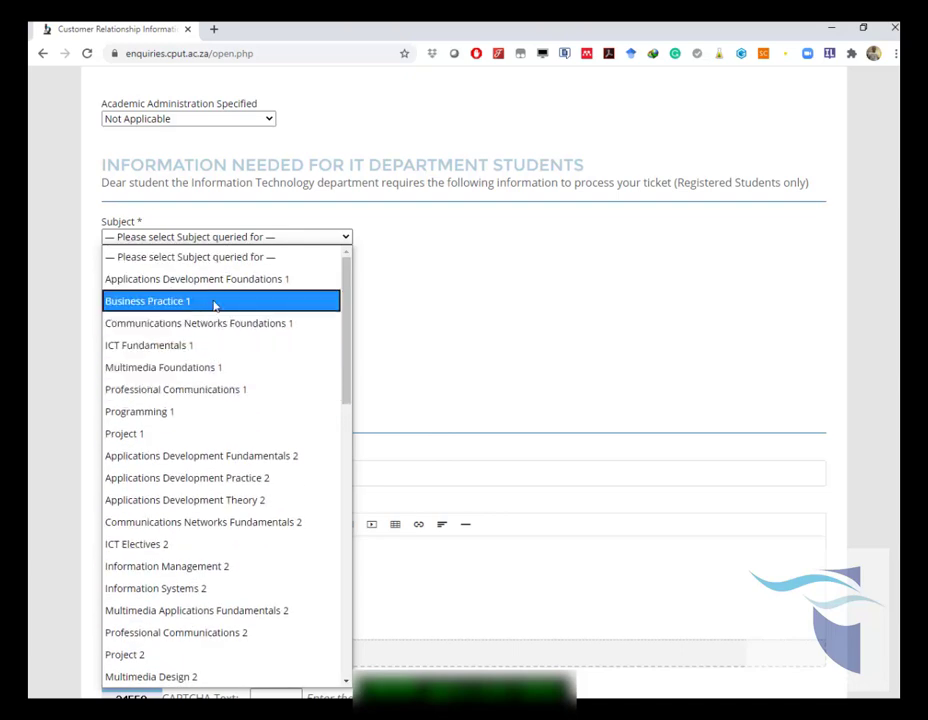
left_click(183, 354)
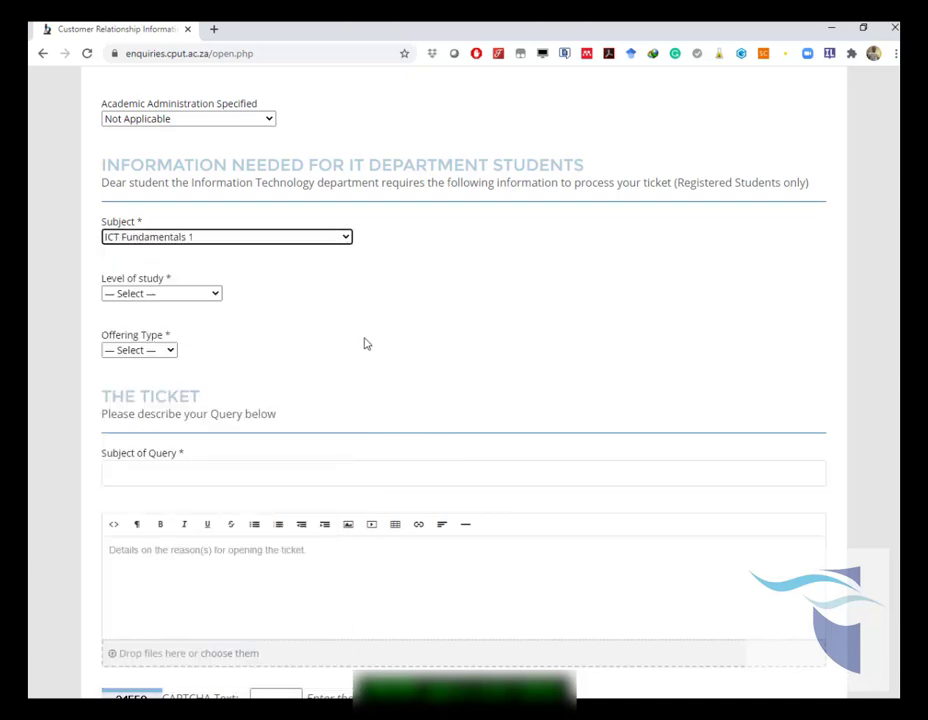
- Set the level of study to First Year and the offering type to Full time
left_click(156, 294)
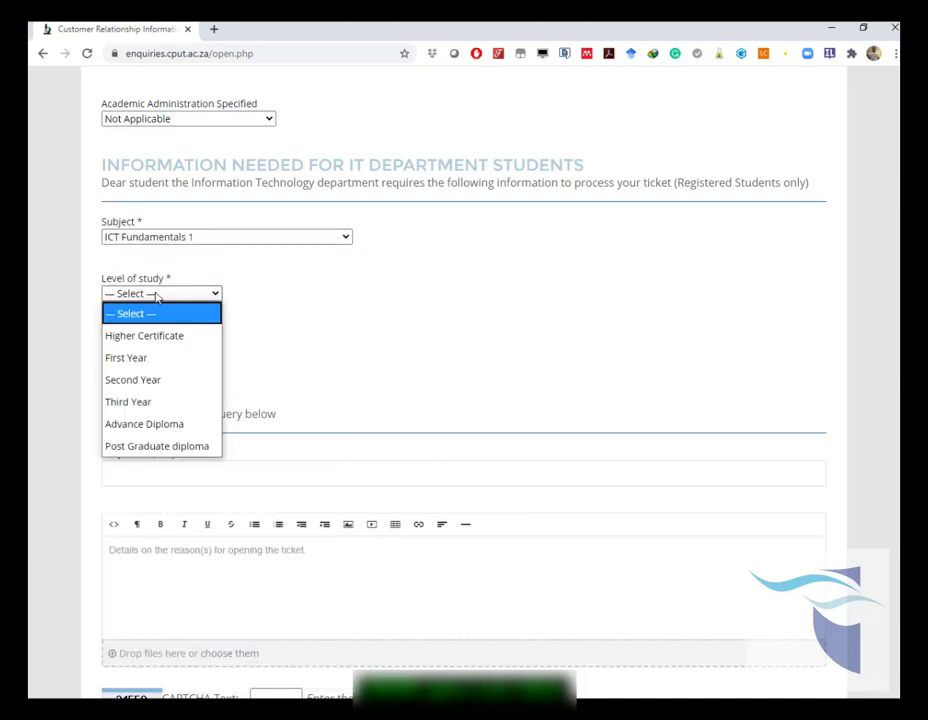
left_click(186, 364)
scroll(338, 342, "down", 1)
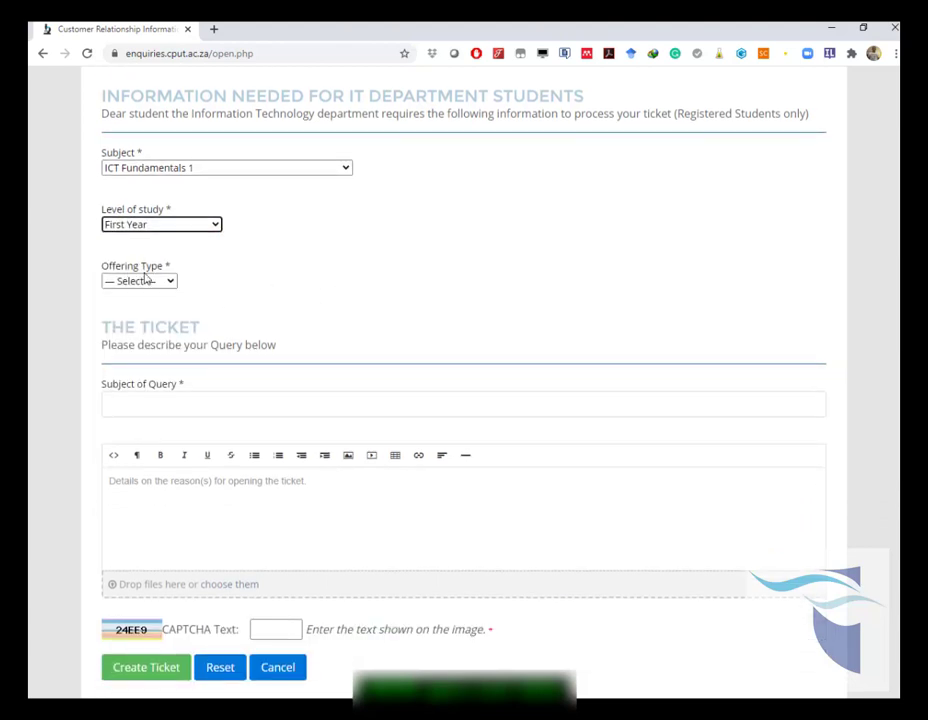
left_click(160, 281)
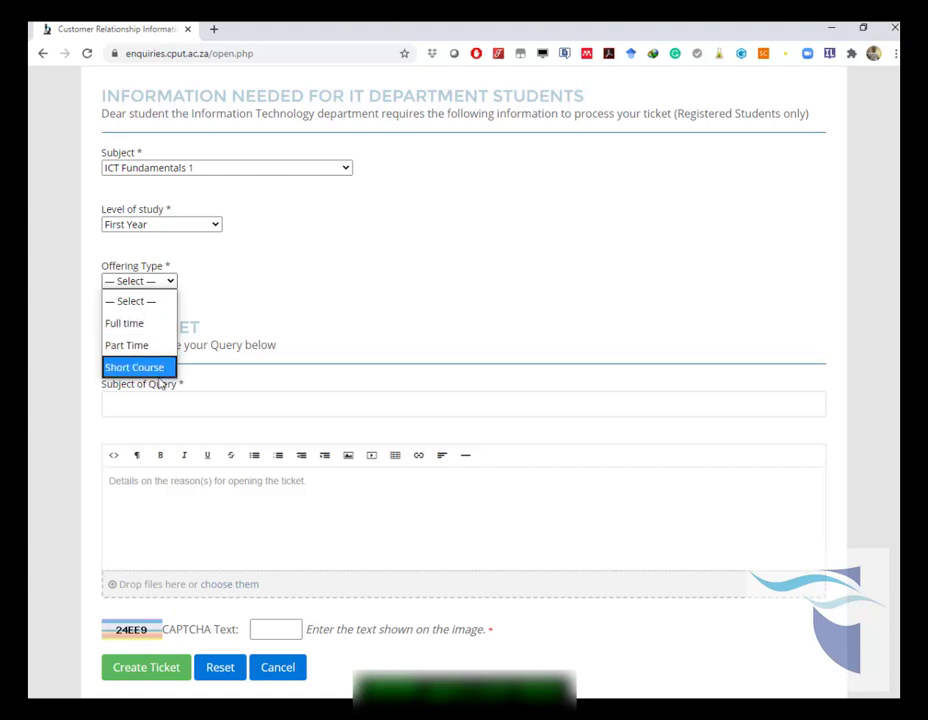
left_click(160, 328)
- Examine the Subject of Query and ticket details fields, and open the attachment file chooser and cancel it
scroll(164, 306, "down", 1)
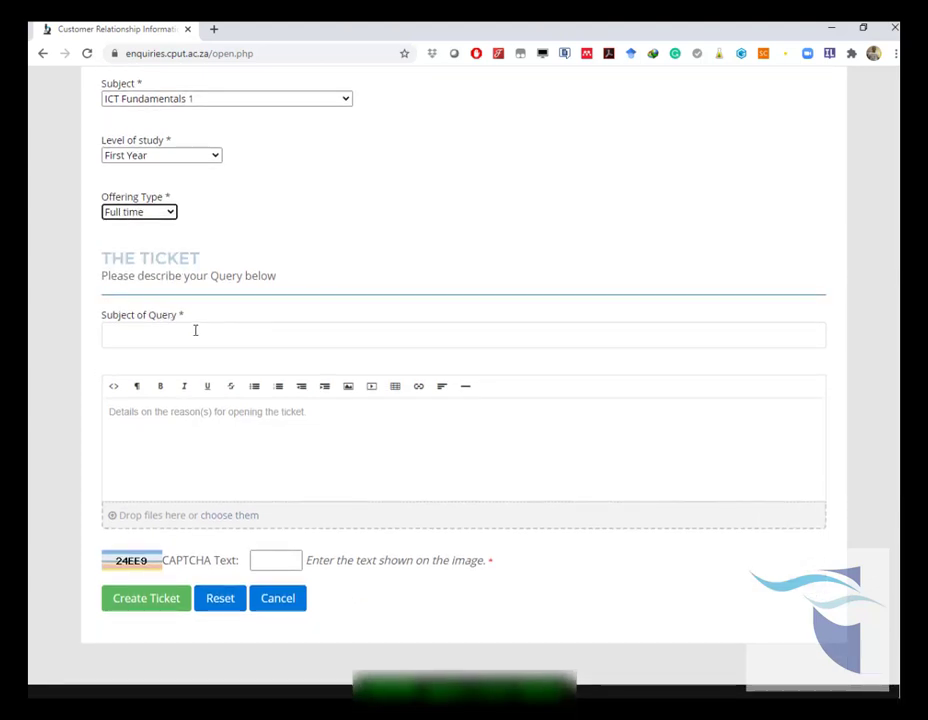
left_click(199, 337)
scroll(233, 286, "down", 1)
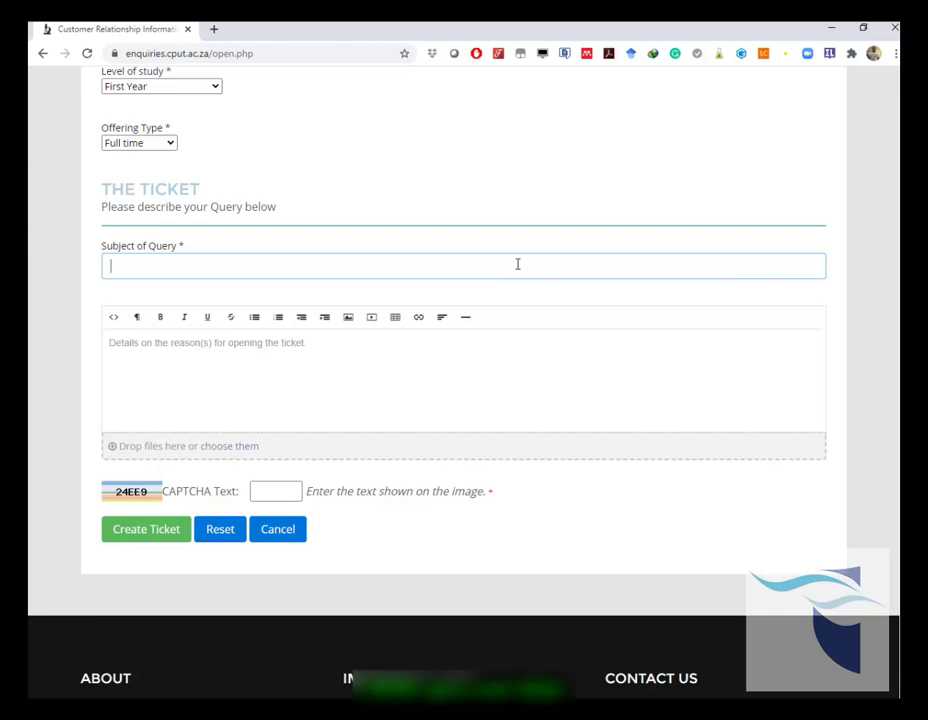
scroll(234, 284, "down", 1)
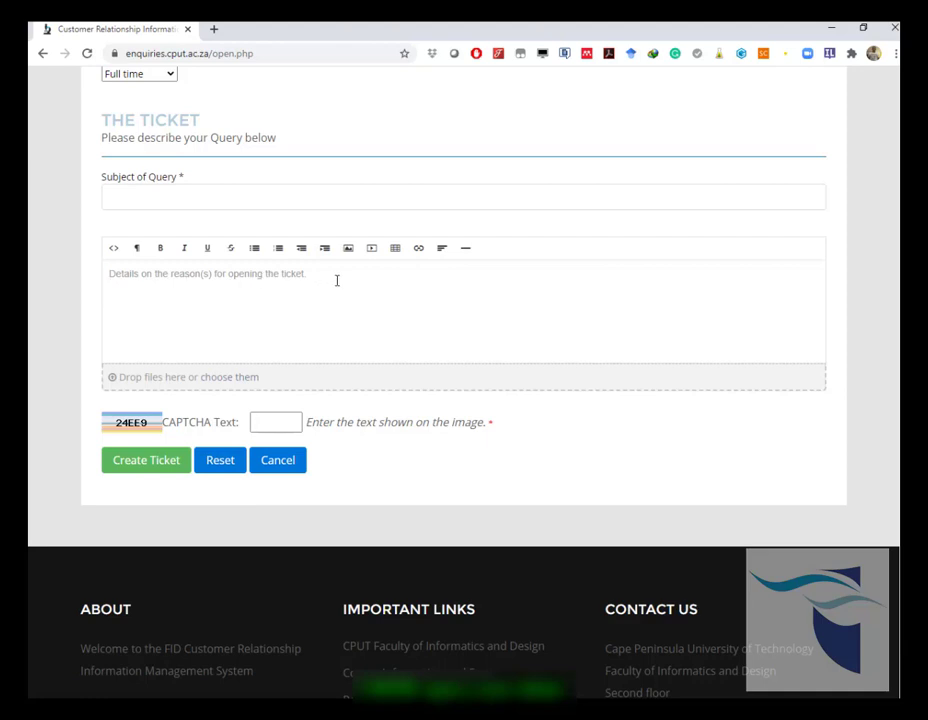
left_click(374, 300)
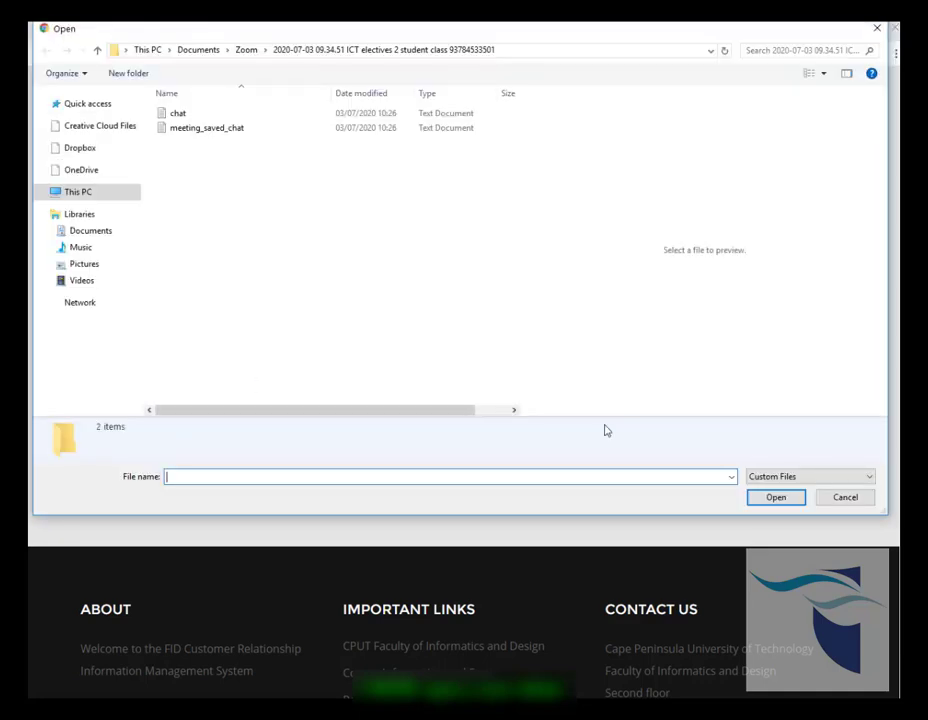
left_click(847, 501)
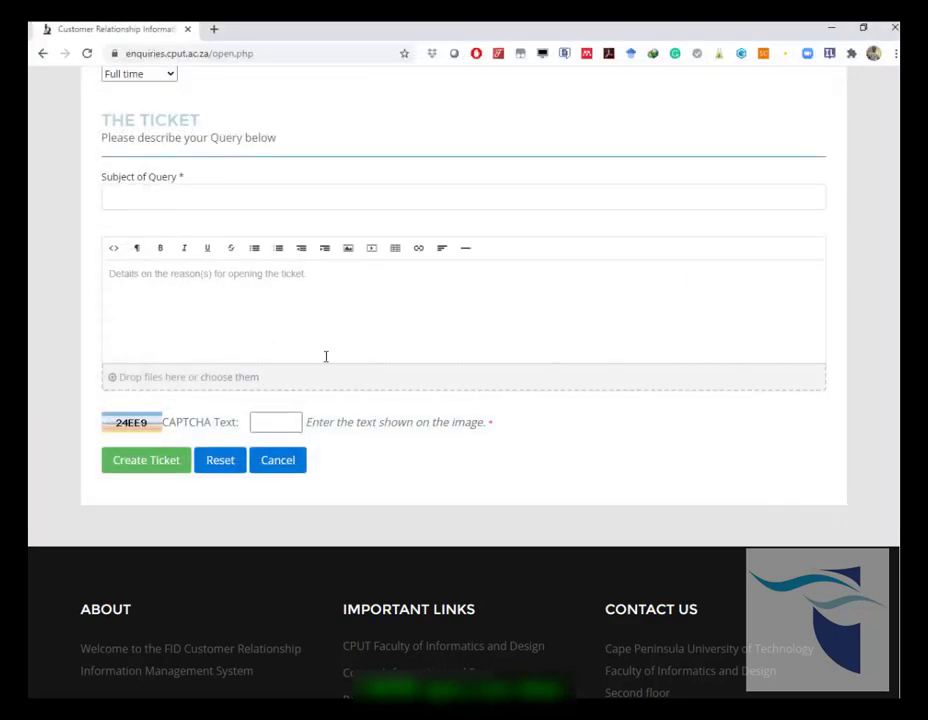
- Examine the CAPTCHA field and the ticket submission options, and return to the start of the form
scroll(330, 356, "down", 1)
scroll(370, 338, "down", 1)
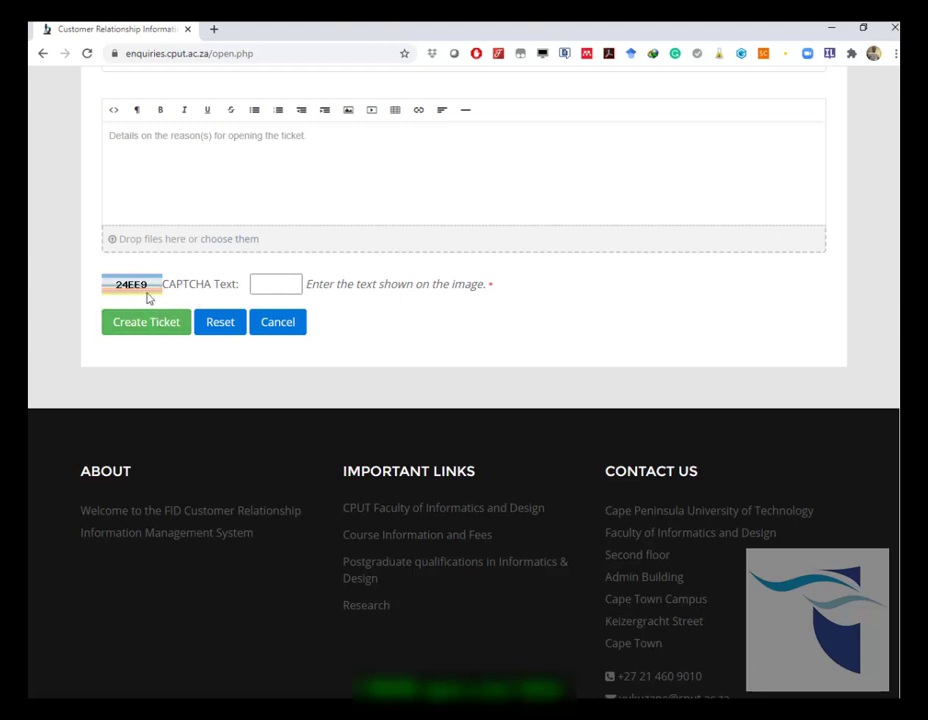
left_click(293, 276)
left_click(271, 287)
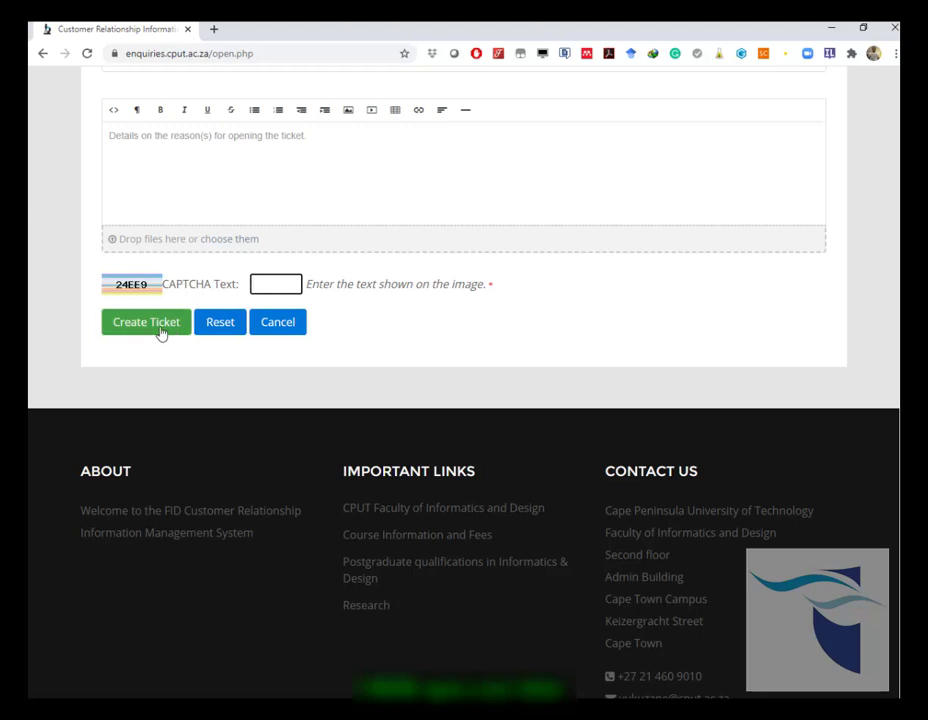
scroll(476, 393, "up", 15)
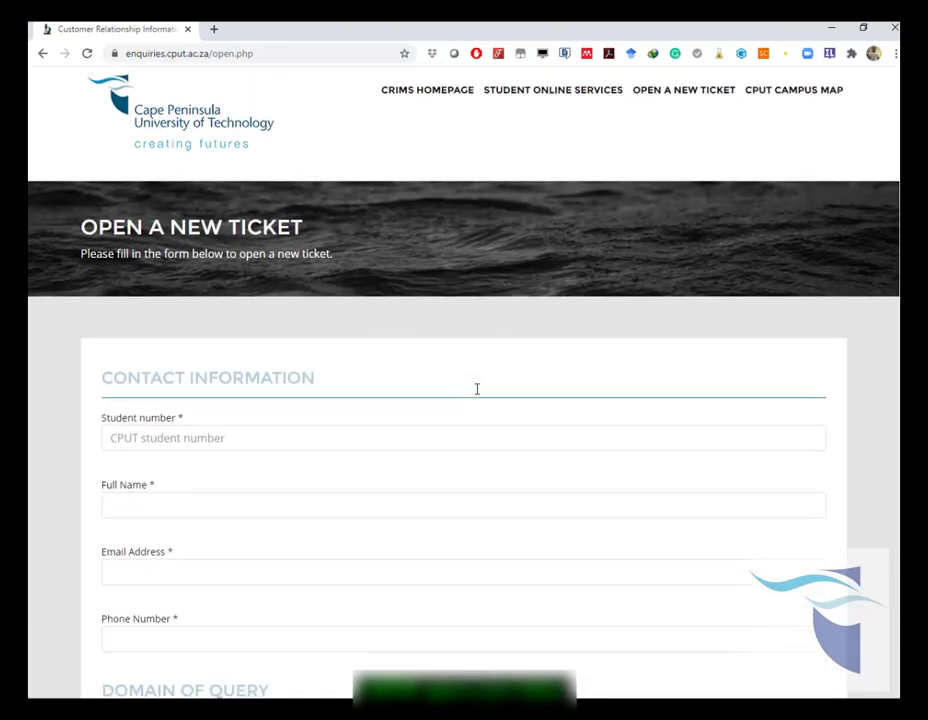
- Review the contact, department and ticket sections of the form, and reset all of its selections
scroll(476, 389, "down", 1)
left_click(143, 457)
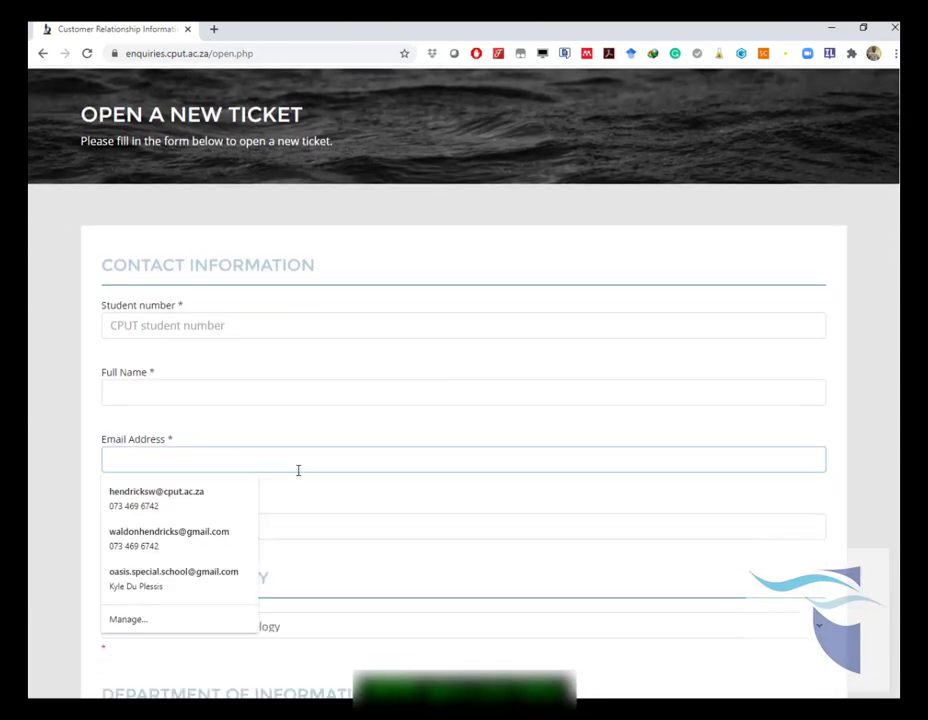
scroll(298, 470, "down", 10)
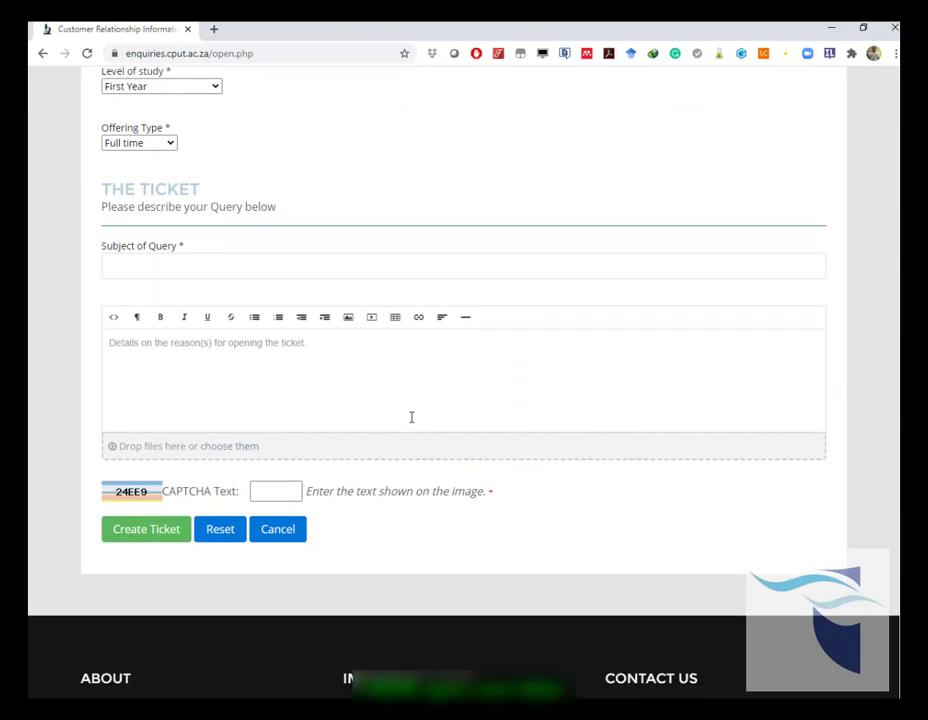
scroll(411, 417, "up", 6)
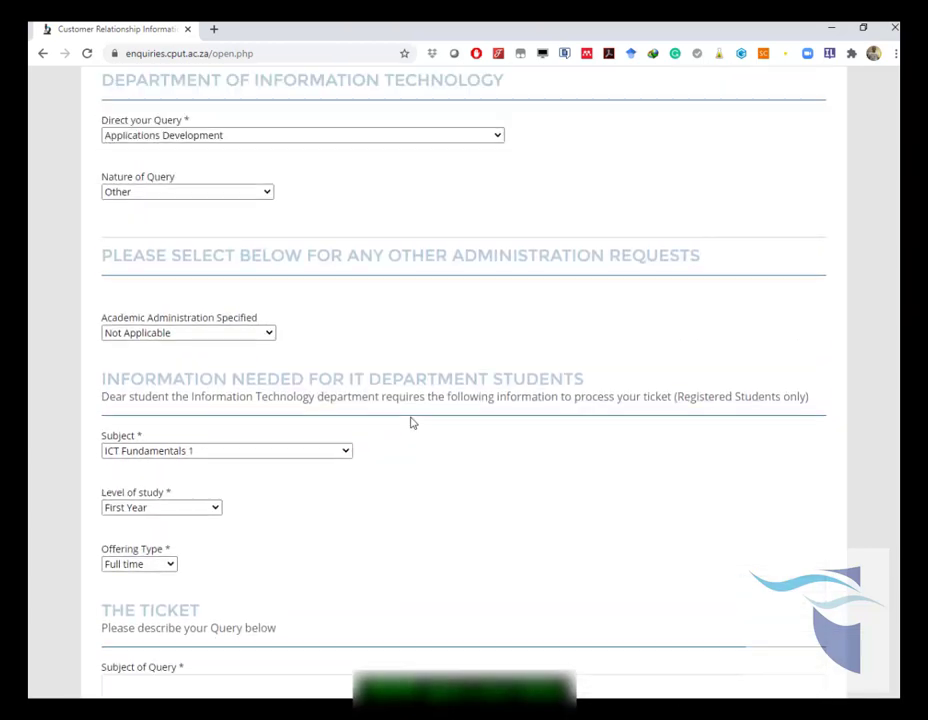
scroll(411, 423, "up", 3)
scroll(411, 423, "down", 9)
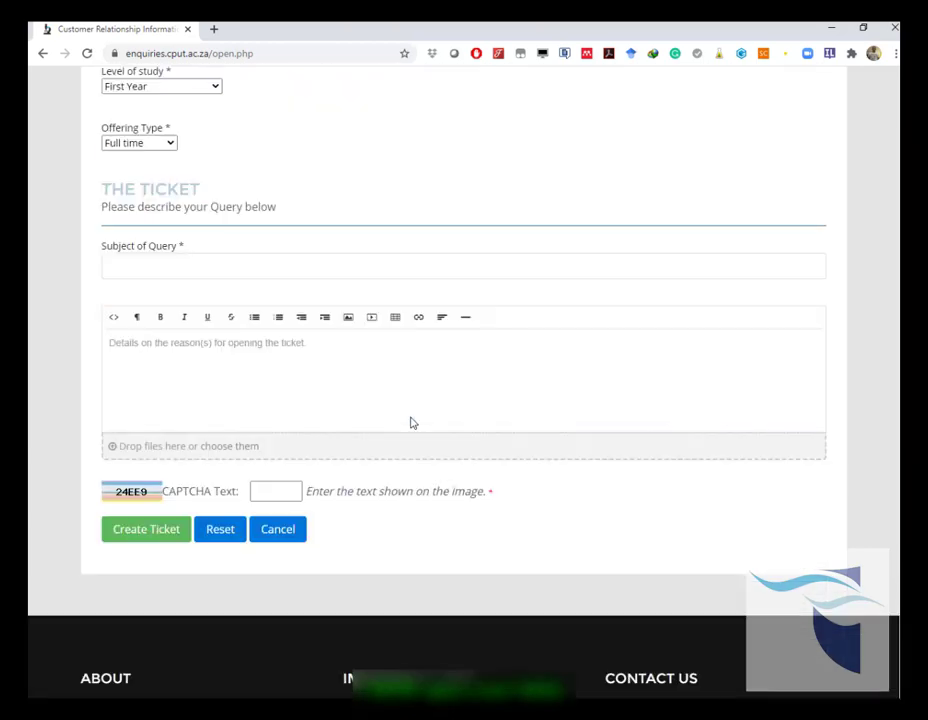
left_click(224, 539)
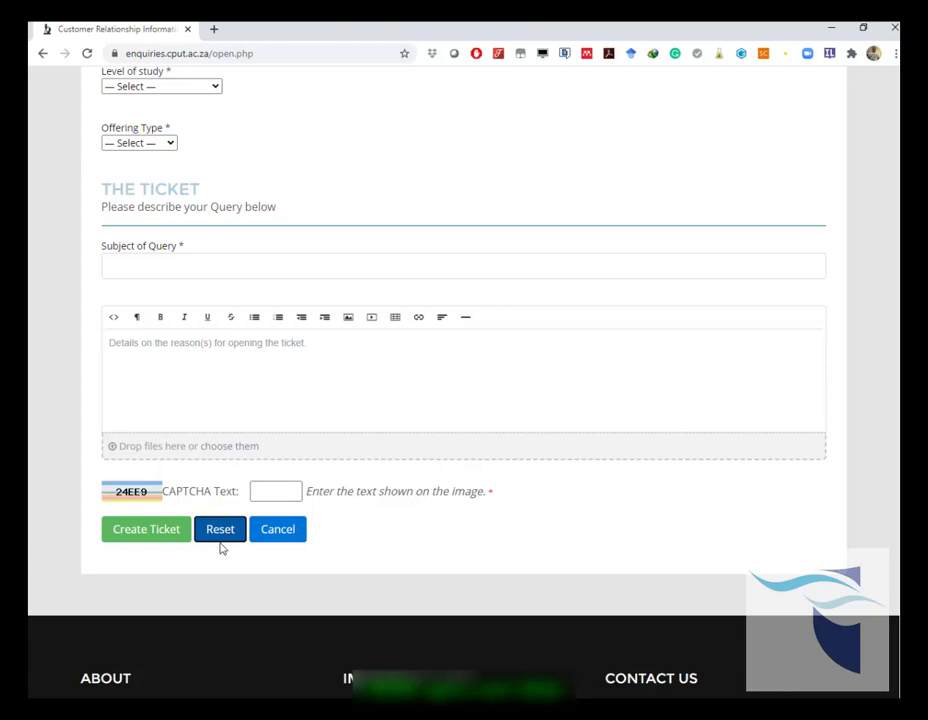
scroll(325, 464, "up", 10)
scroll(325, 464, "down", 10)
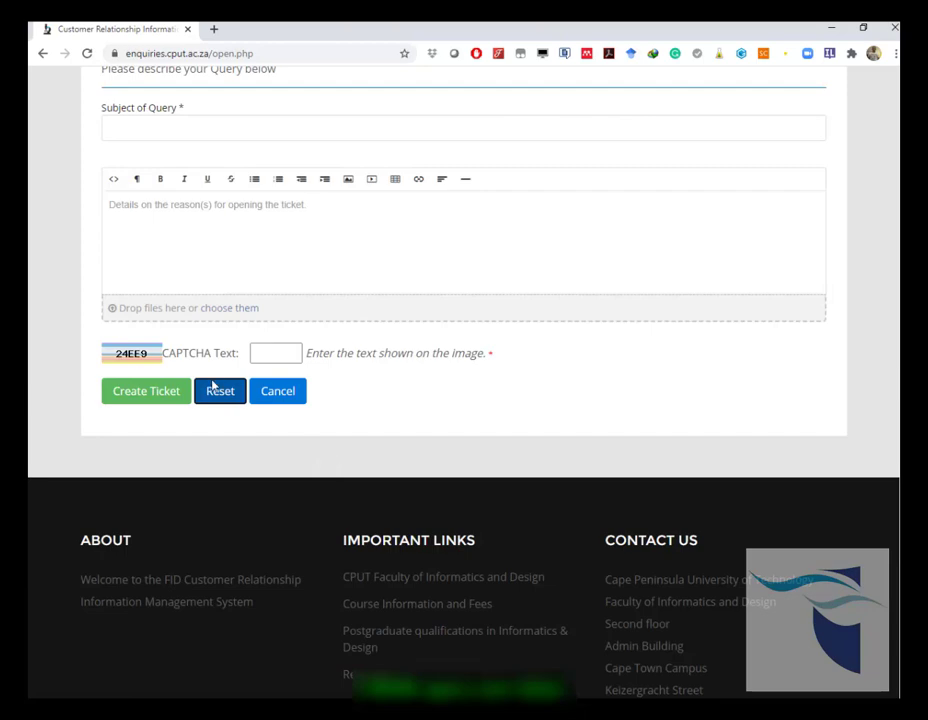
- Cancel the new ticket form and check its contact, domain and department fields
left_click(296, 400)
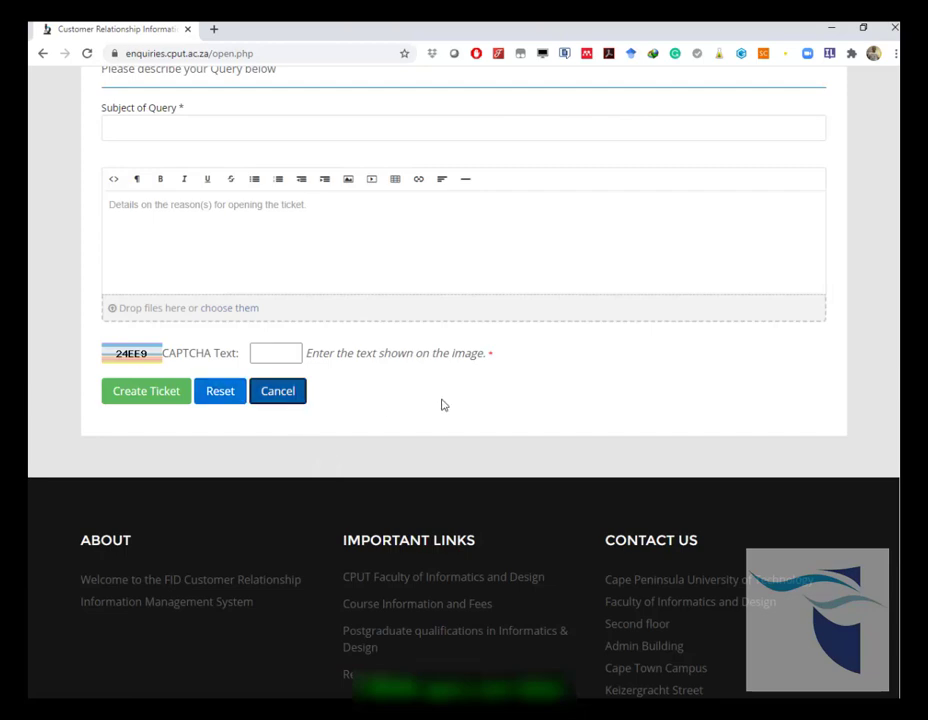
scroll(444, 405, "up", 10)
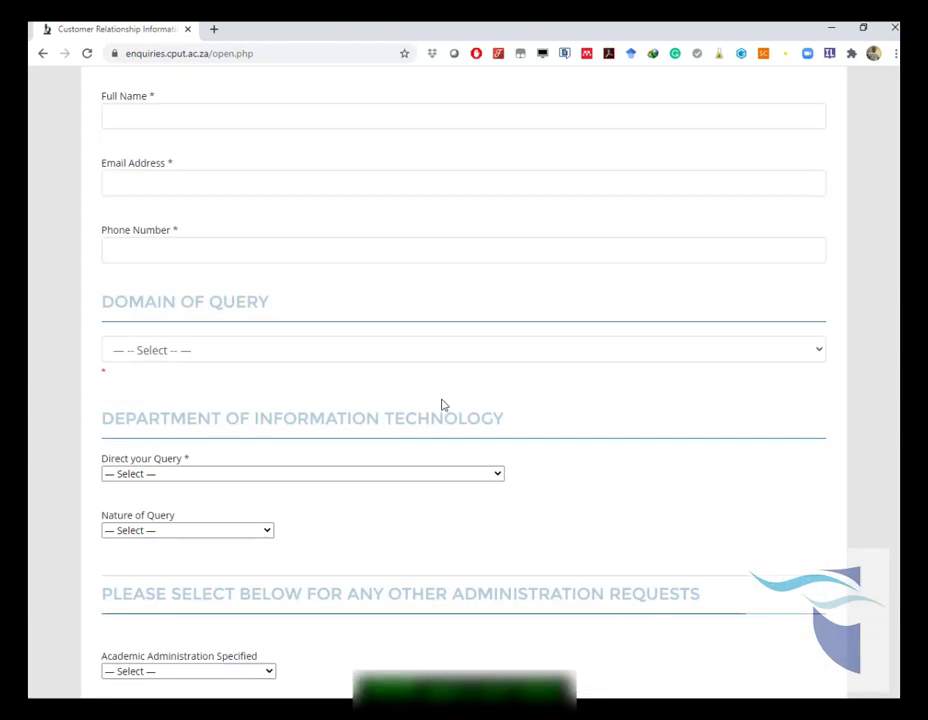
scroll(444, 405, "up", 2)
scroll(444, 405, "down", 3)
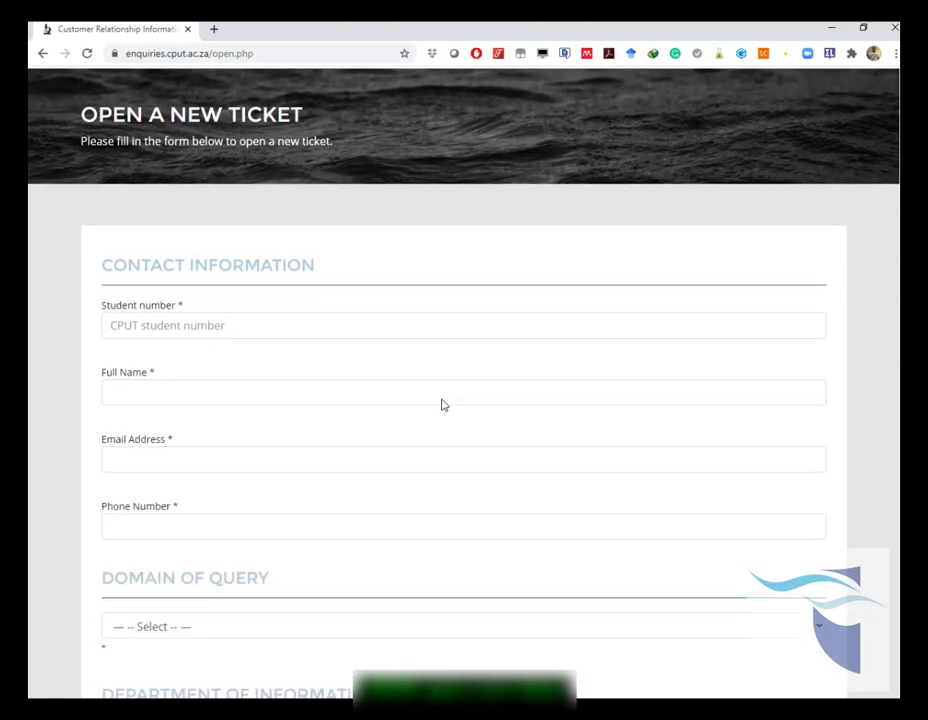
scroll(441, 404, "up", 3)
scroll(441, 404, "down", 6)
scroll(442, 399, "up", 3)
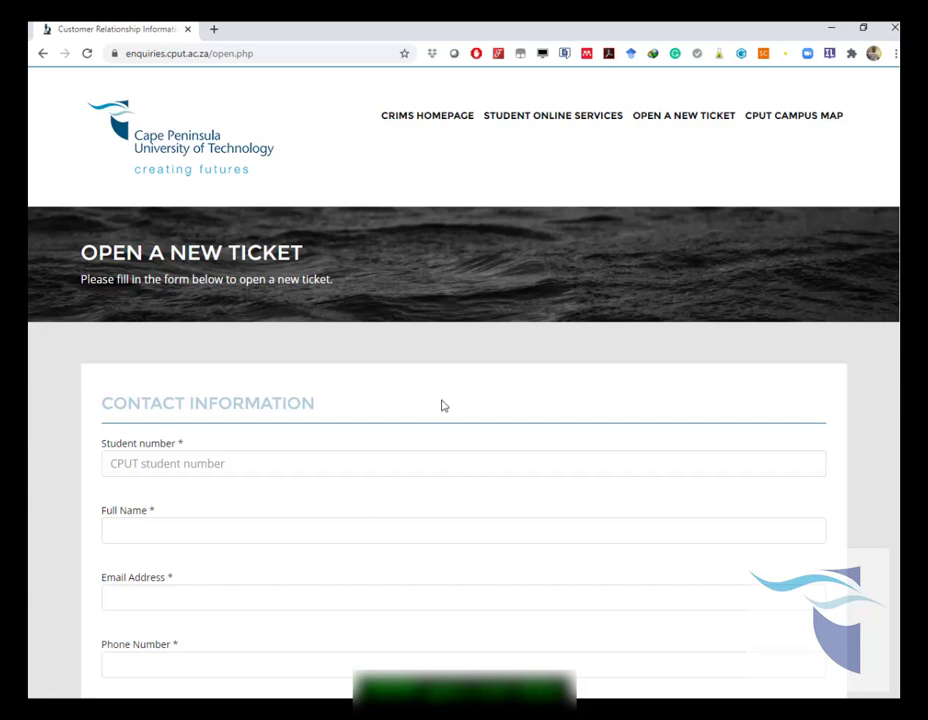
- Go to the CRIMS homepage, open the Check Ticket Status page and examine its email address and ticket number fields
left_click(435, 120)
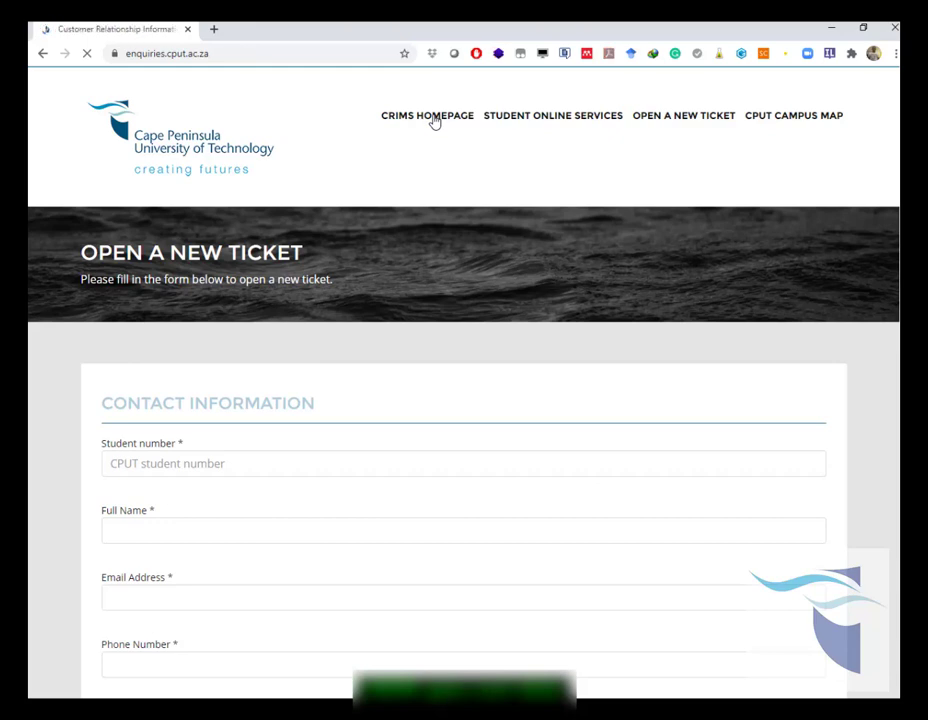
scroll(268, 355, "down", 10)
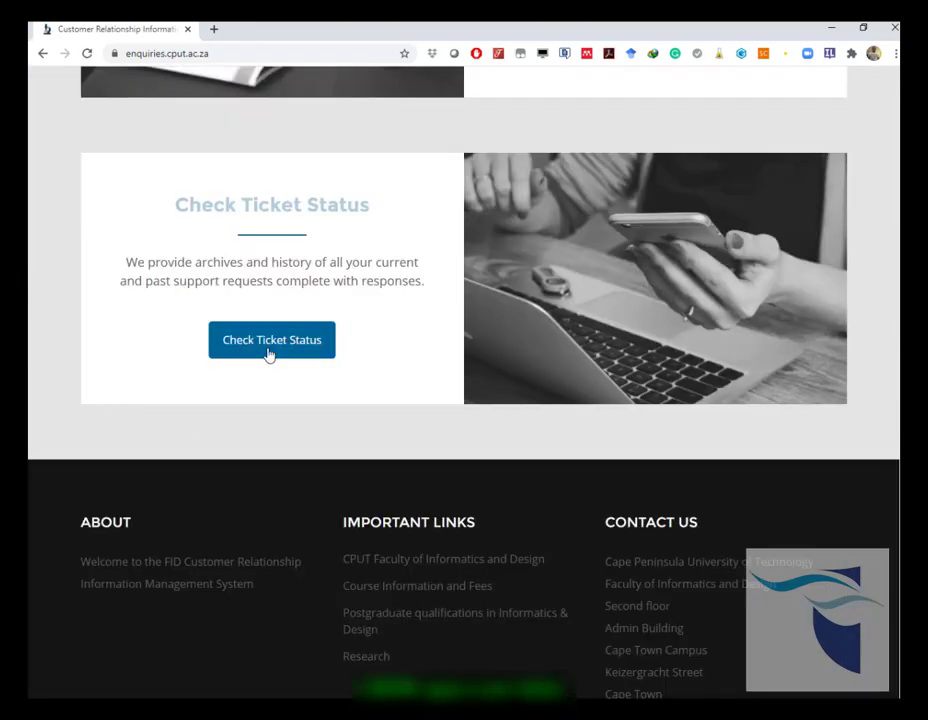
left_click(268, 350)
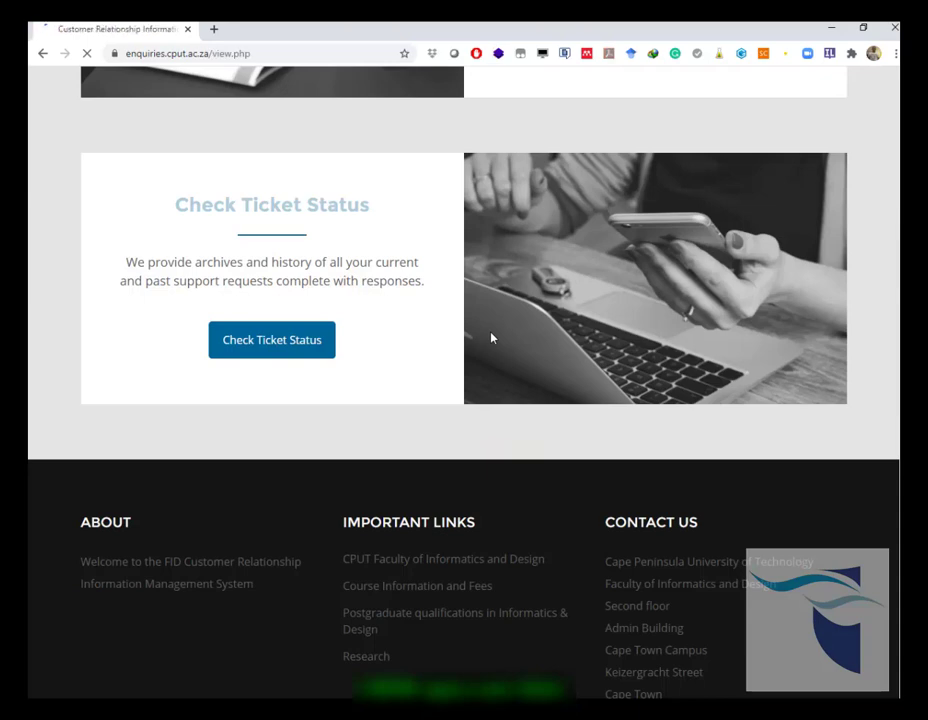
scroll(491, 338, "down", 2)
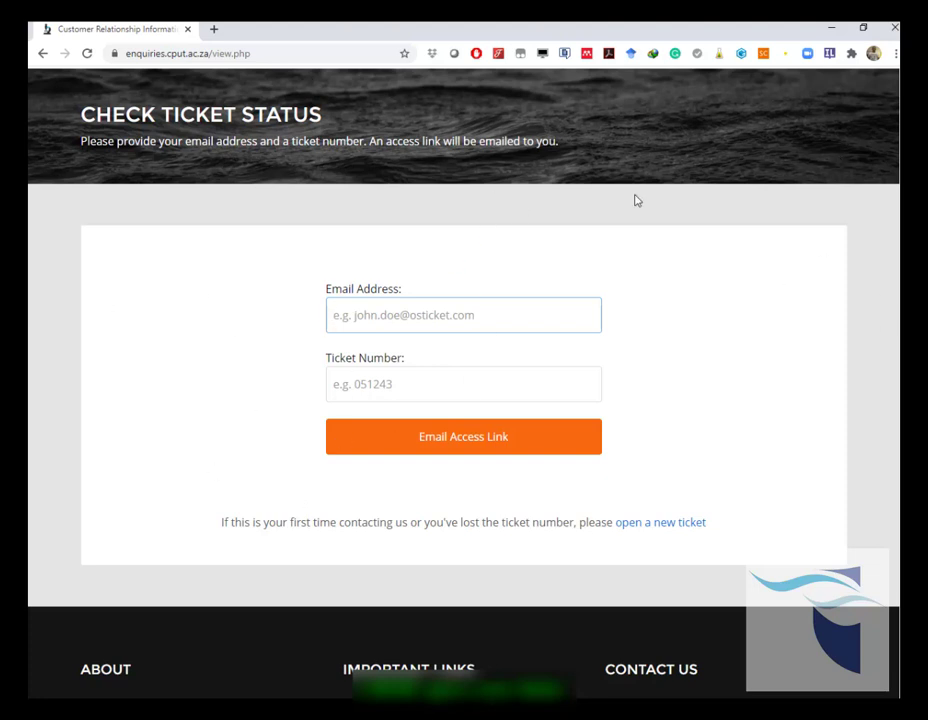
- Open a new ticket from the ticket status page and set the Domain of Query to Dept. of Information Technology
left_click(660, 530)
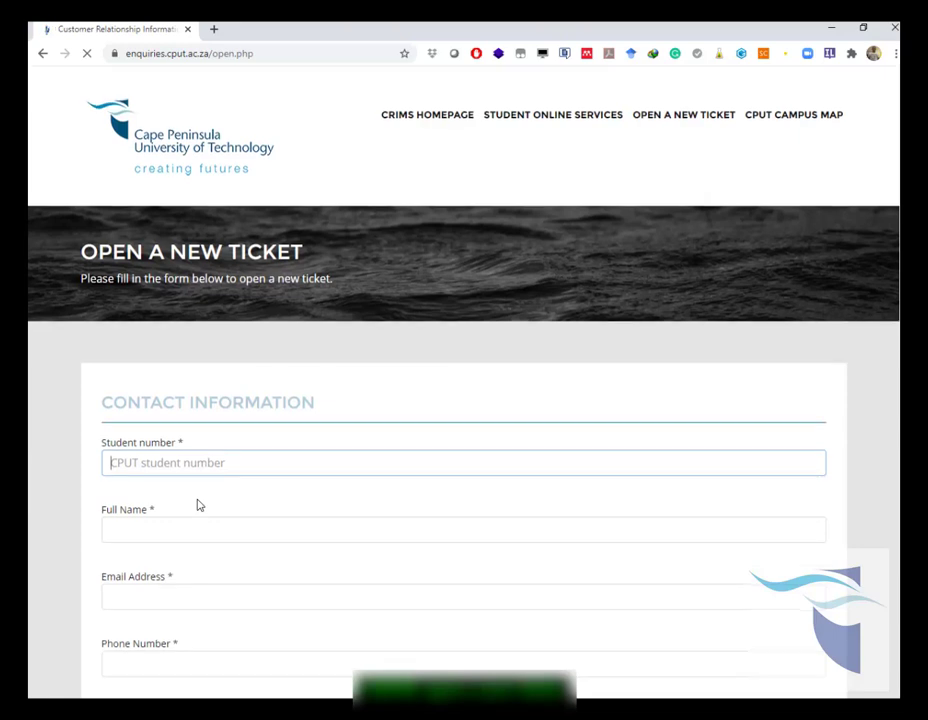
scroll(198, 505, "down", 3)
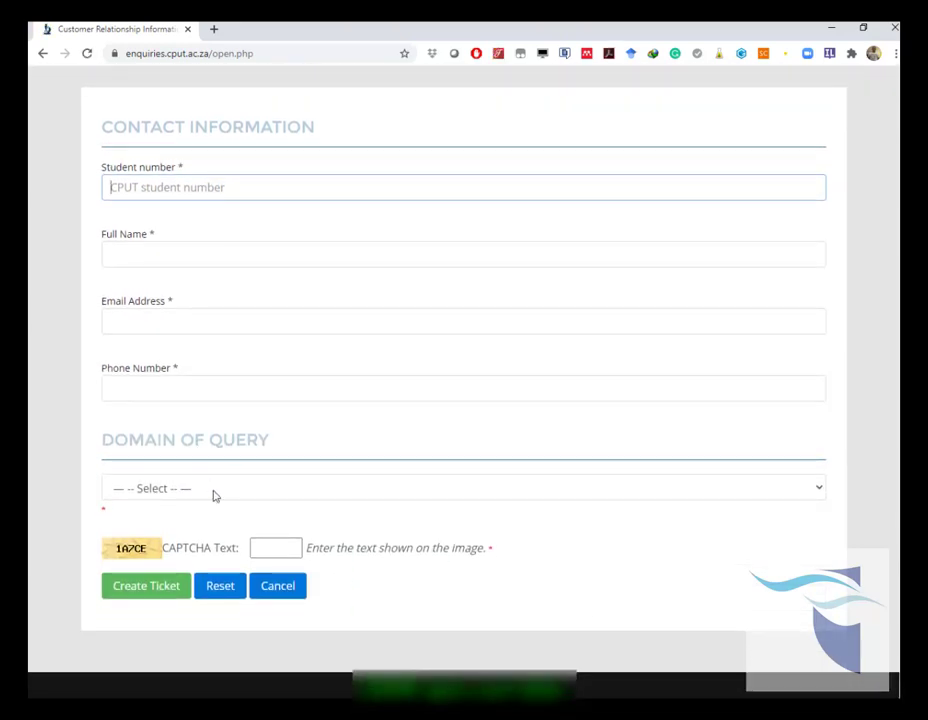
left_click(244, 488)
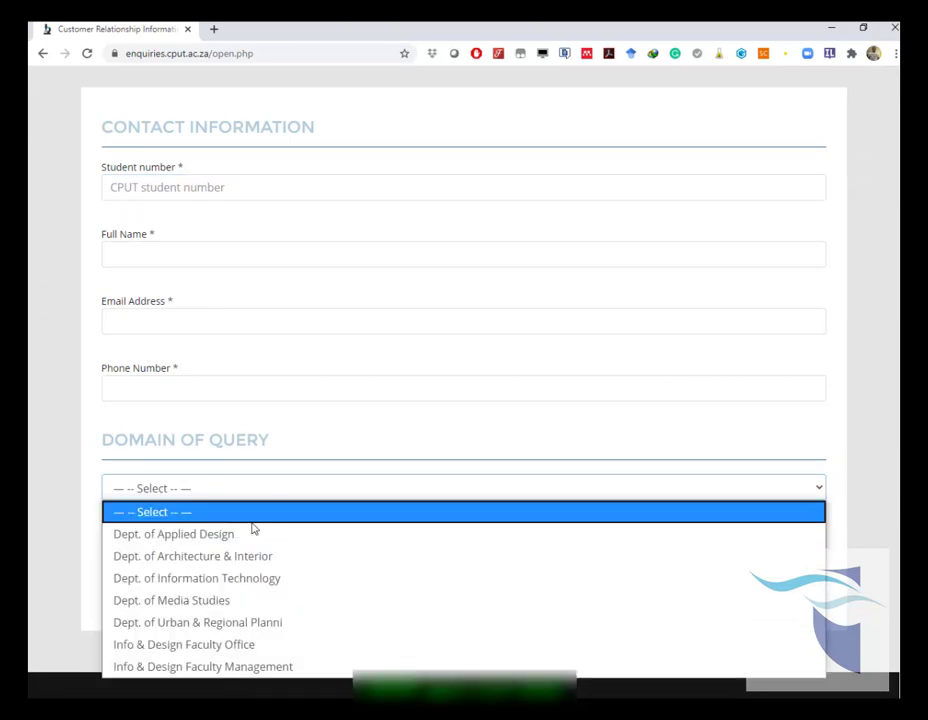
left_click(271, 580)
scroll(365, 559, "down", 2)
scroll(317, 515, "down", 2)
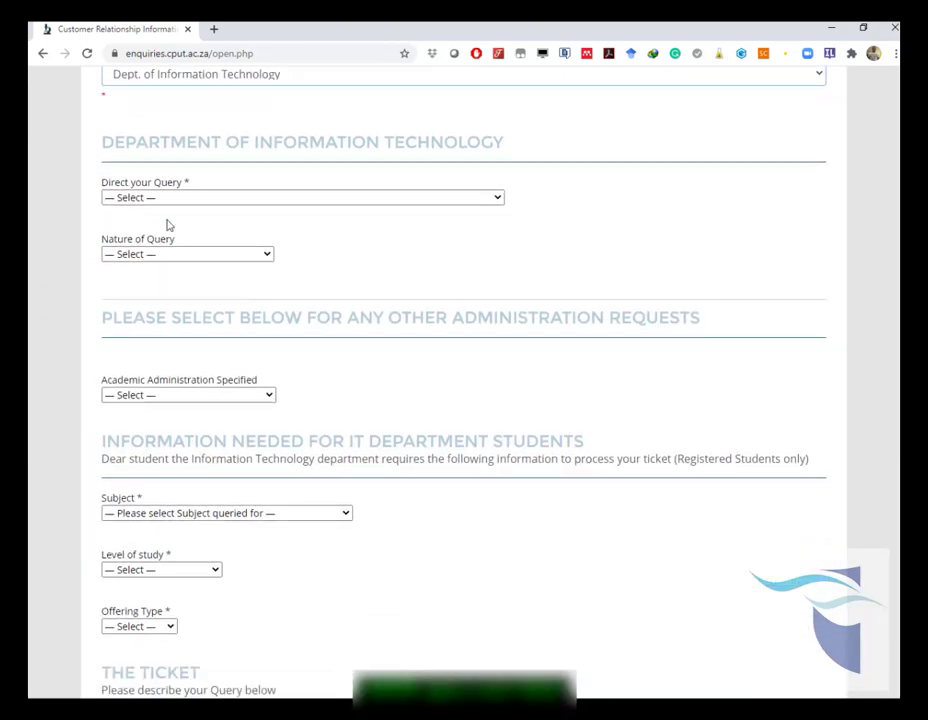
- Examine the options of Direct your Query and Nature of Query without choosing any
left_click(190, 196)
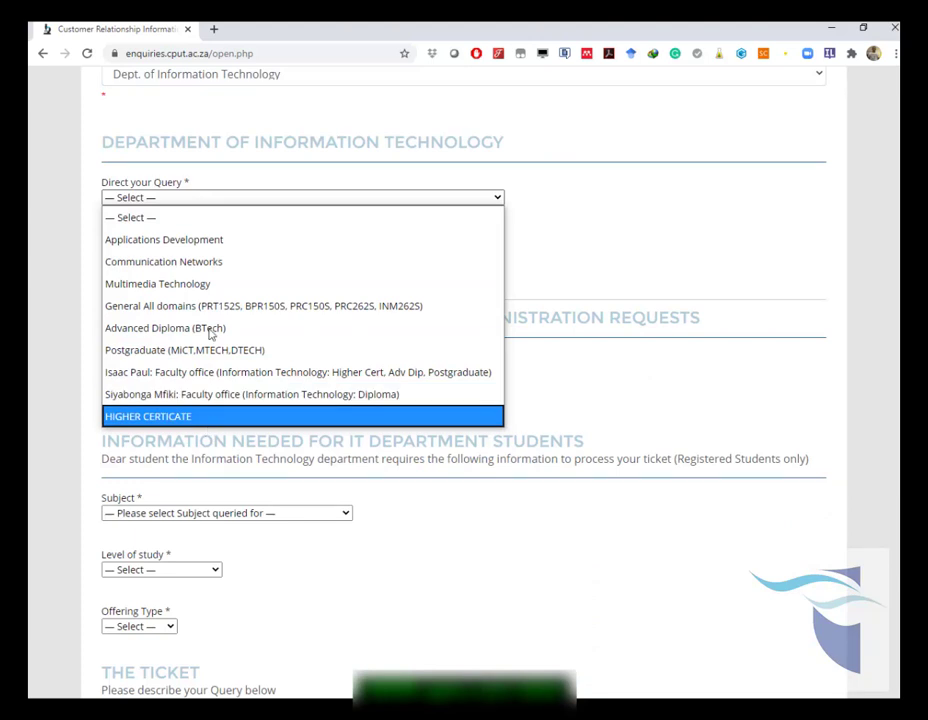
left_click(545, 228)
left_click(213, 199)
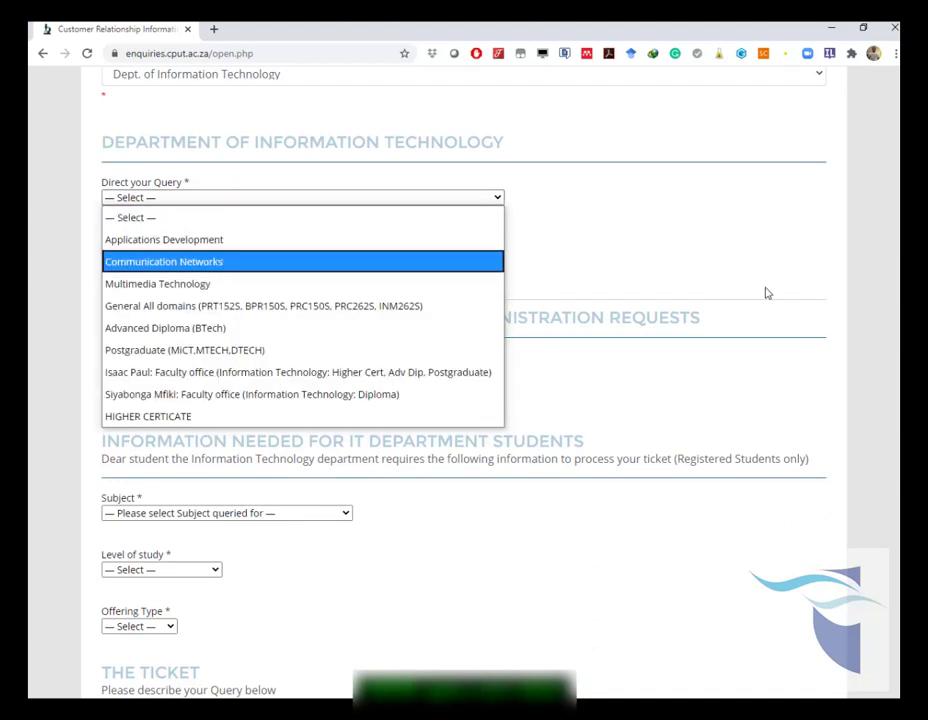
left_click(598, 279)
left_click(125, 255)
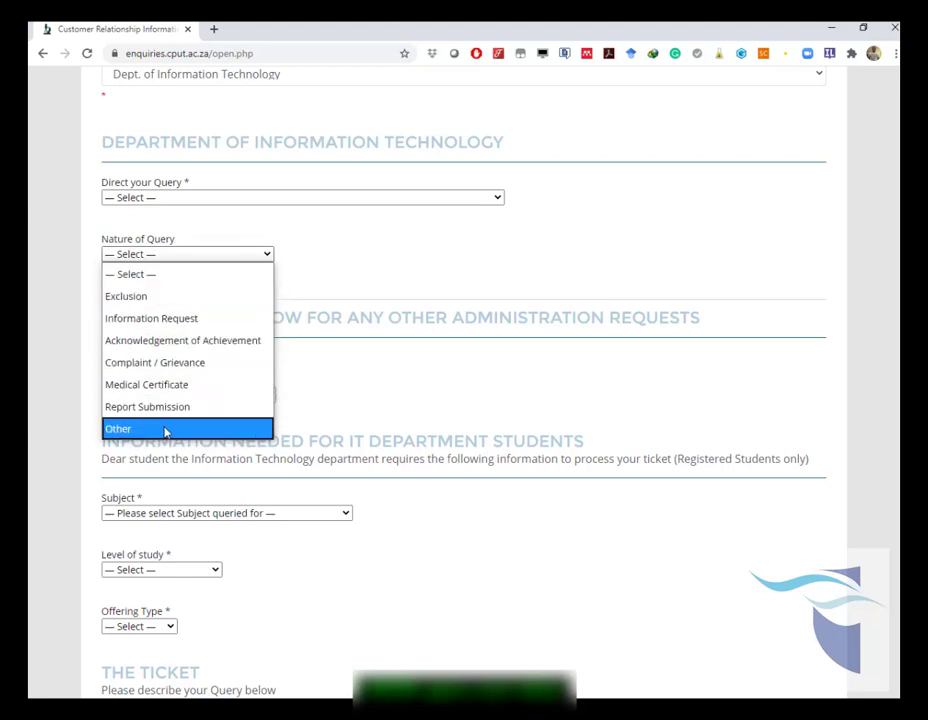
left_click(259, 420)
- Examine the Academic Administration Specified options and the student information and ticket description fields
scroll(259, 420, "down", 1)
left_click(226, 324)
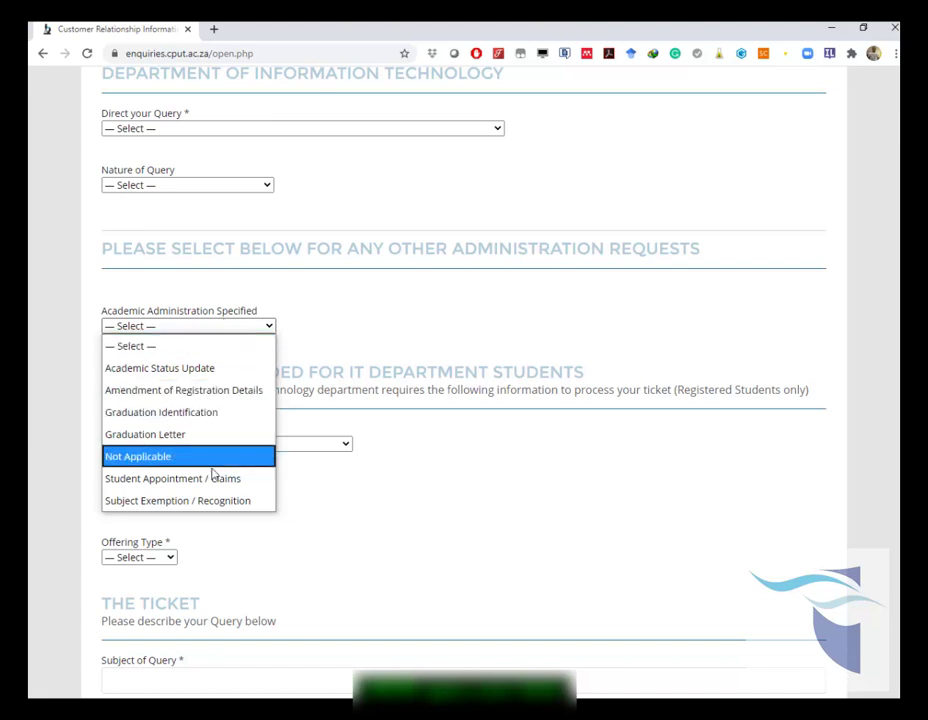
left_click(412, 347)
scroll(412, 347, "down", 2)
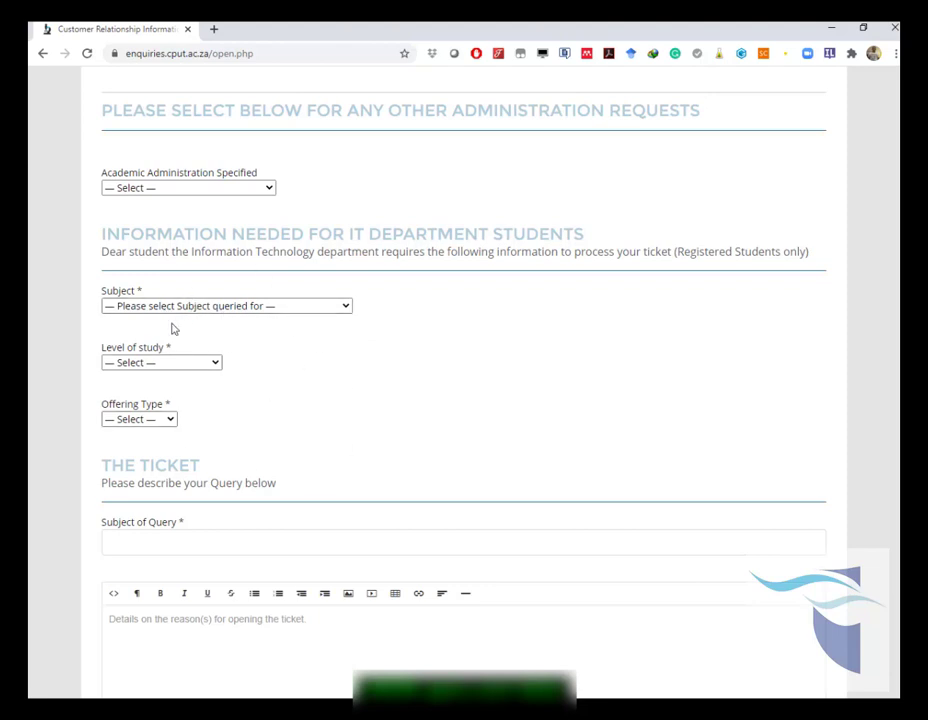
scroll(489, 412, "down", 4)
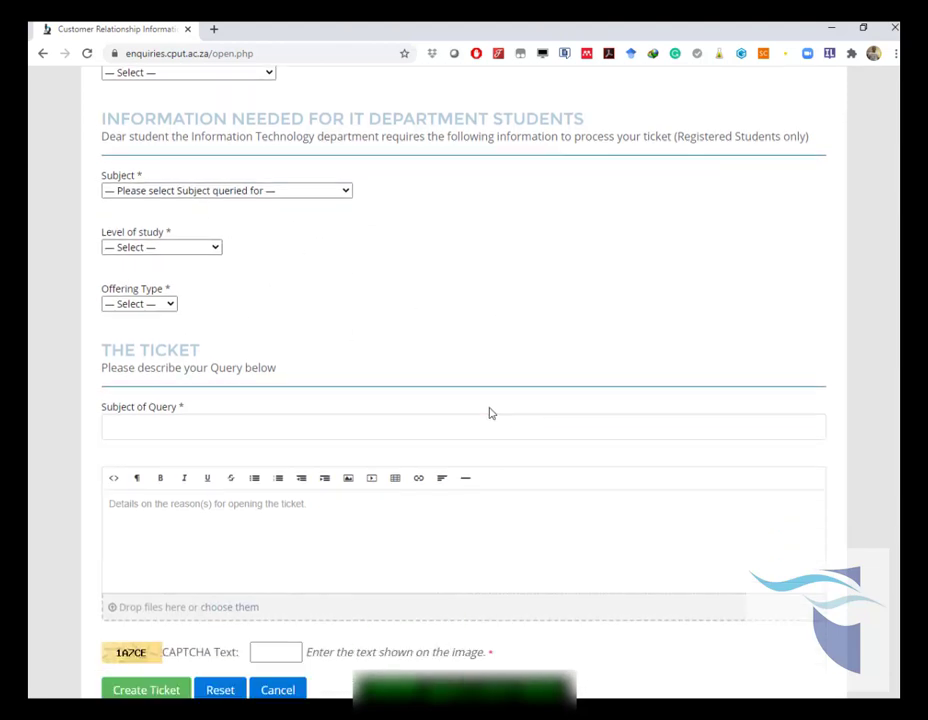